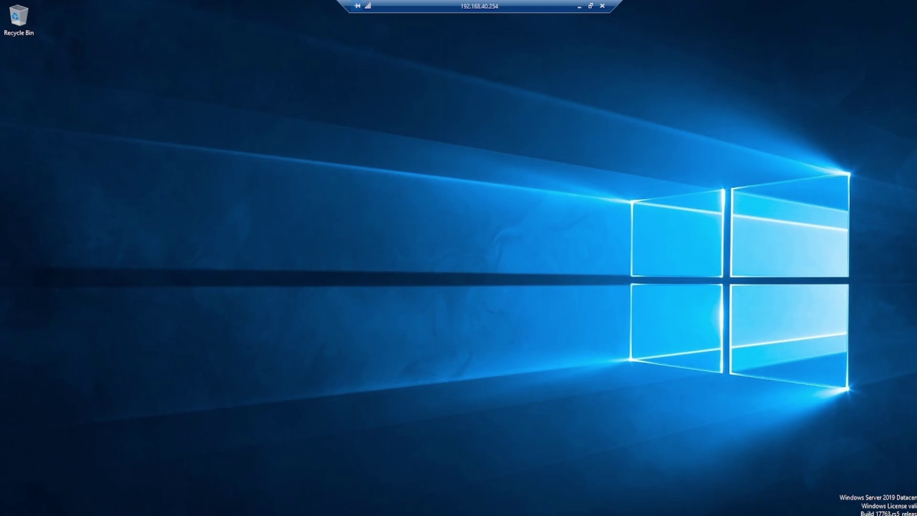
- Launch Server Manager from the Start menu and dismiss the Windows Admin Center prompt
{"action": "key", "text": "super"}
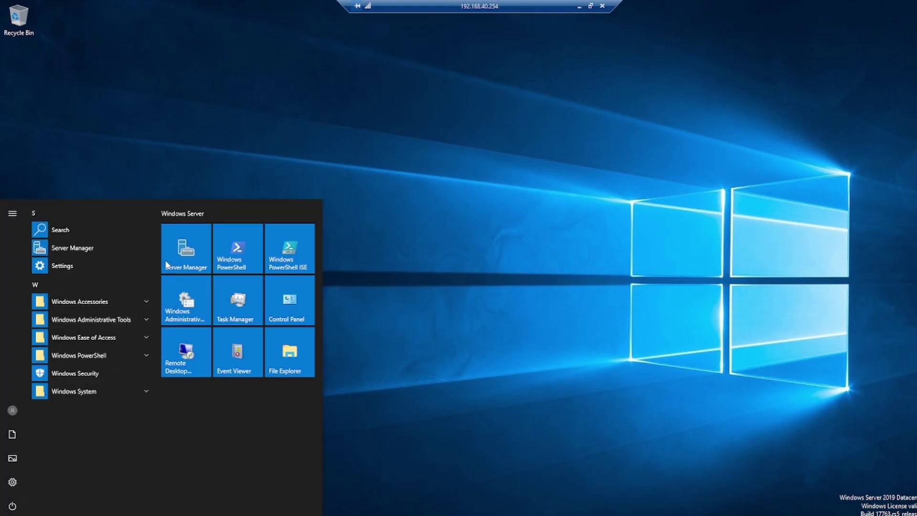
{"action": "left_click", "coordinate": [190, 251]}
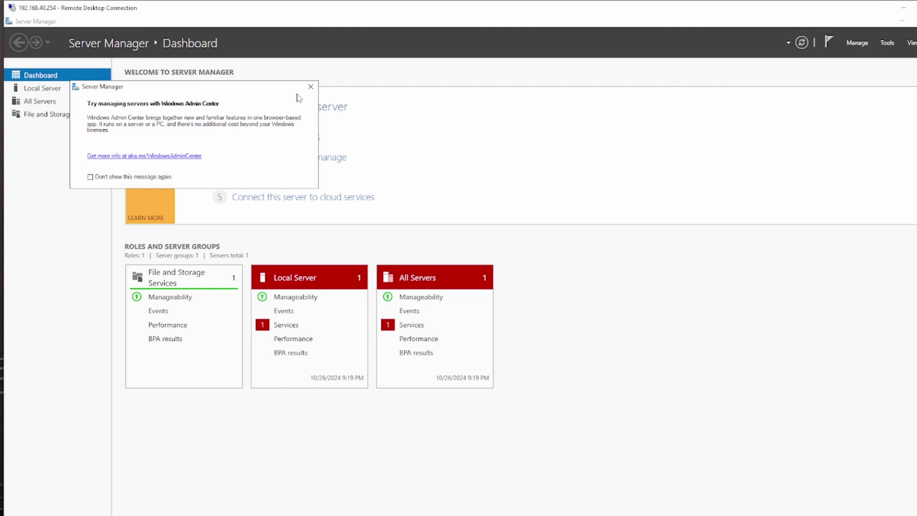
{"action": "left_click", "coordinate": [311, 87]}
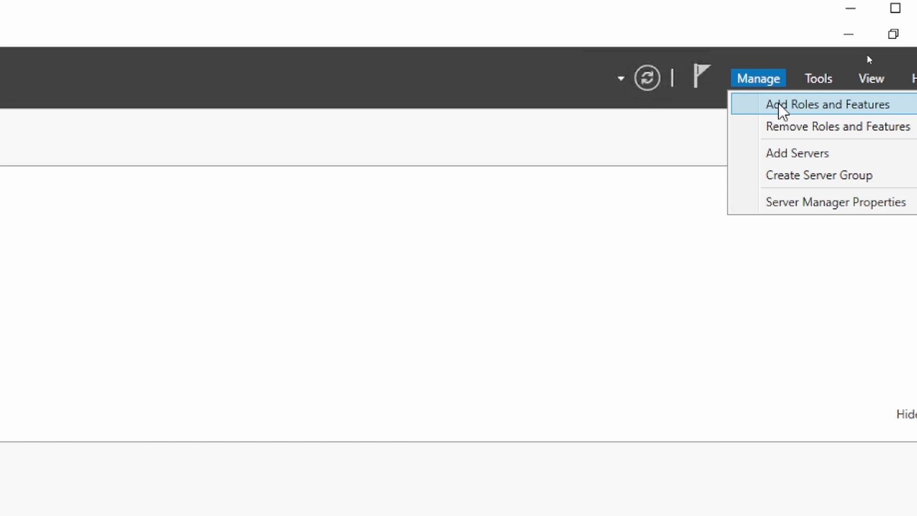
- Start the Add Roles and Features wizard as a role-based installation targeting this server
{"action": "left_click", "coordinate": [777, 106]}
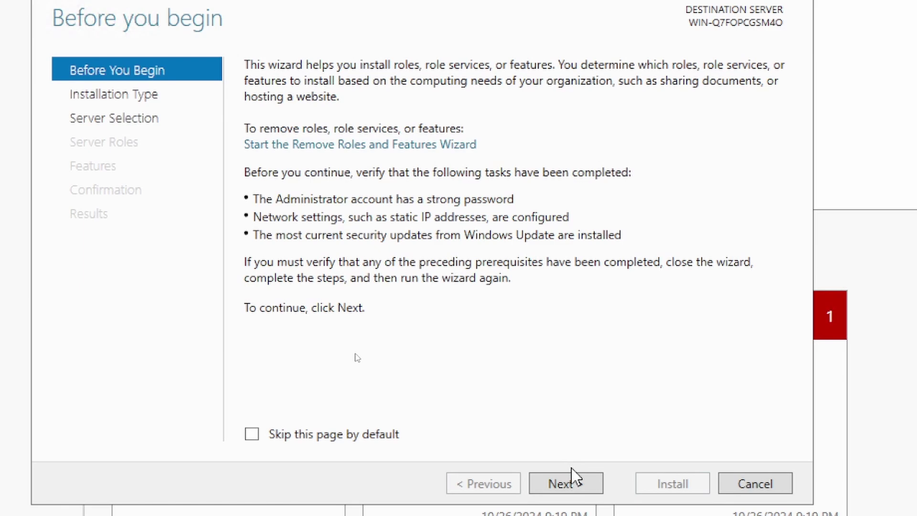
{"action": "left_click", "coordinate": [576, 497]}
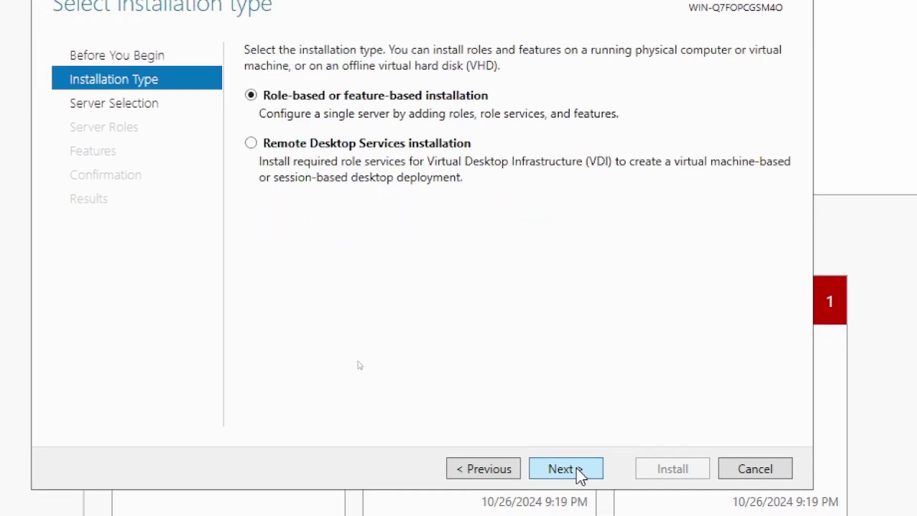
{"action": "left_click", "coordinate": [577, 467]}
{"action": "left_click", "coordinate": [577, 467]}
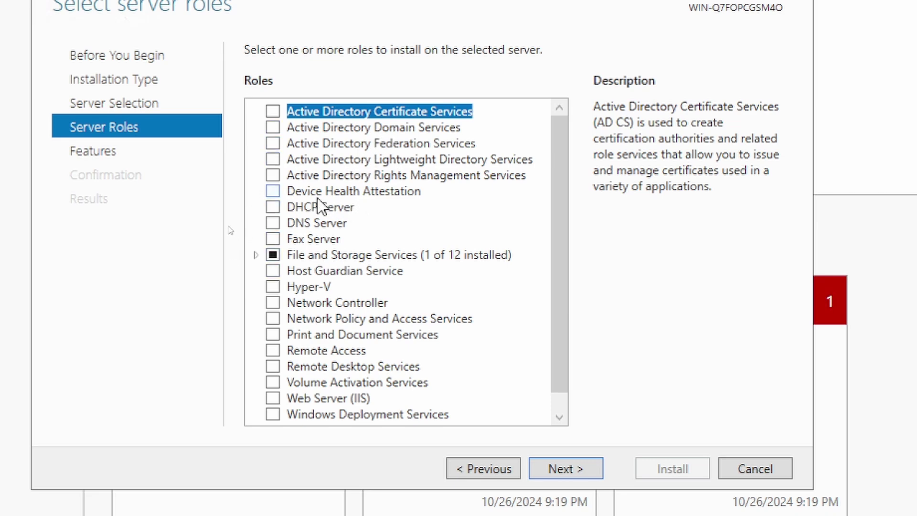
- Select the DHCP Server and DNS Server roles, adding their required features, and continue to Features
{"action": "left_click", "coordinate": [268, 209]}
{"action": "left_click", "coordinate": [470, 384]}
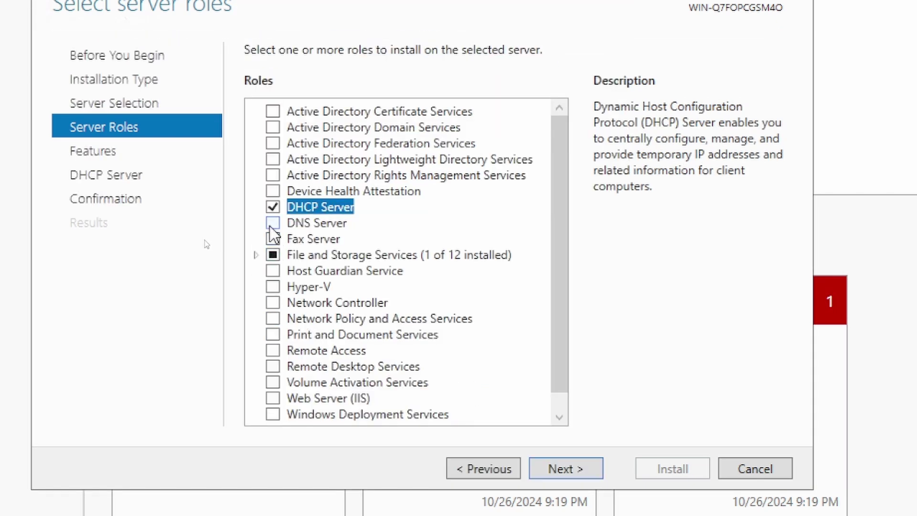
{"action": "left_click", "coordinate": [271, 224]}
{"action": "left_click", "coordinate": [483, 389]}
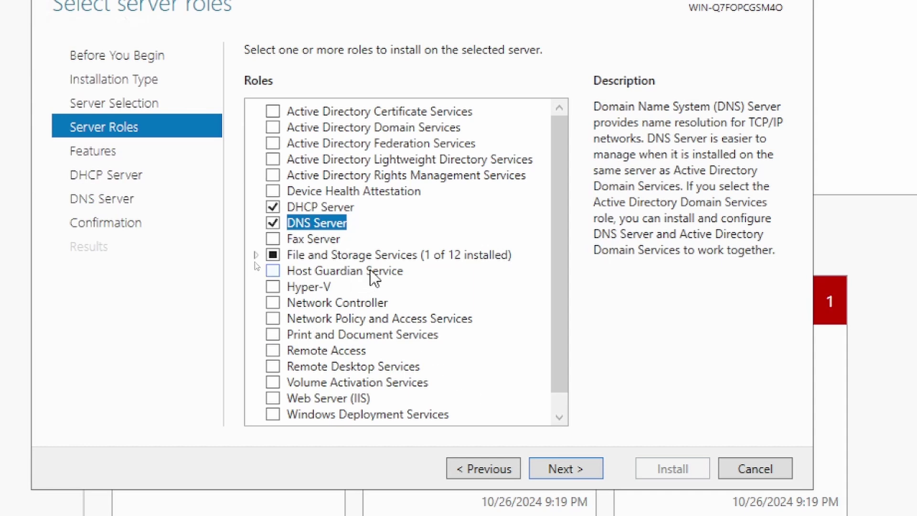
{"action": "scroll", "coordinate": [368, 275], "scroll_direction": "down", "scroll_amount": 1}
{"action": "scroll", "coordinate": [318, 225], "scroll_direction": "up", "scroll_amount": 1}
{"action": "left_click", "coordinate": [560, 470]}
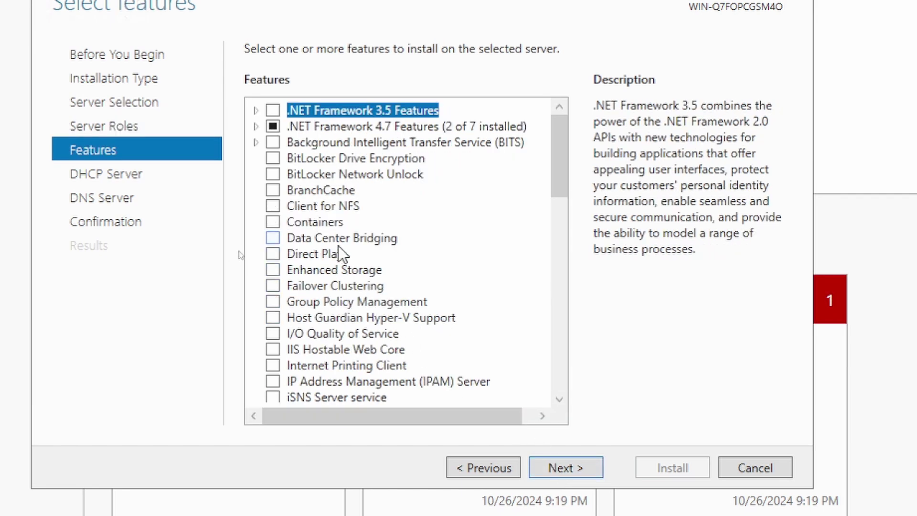
{"action": "scroll", "coordinate": [360, 225], "scroll_direction": "down", "scroll_amount": 4}
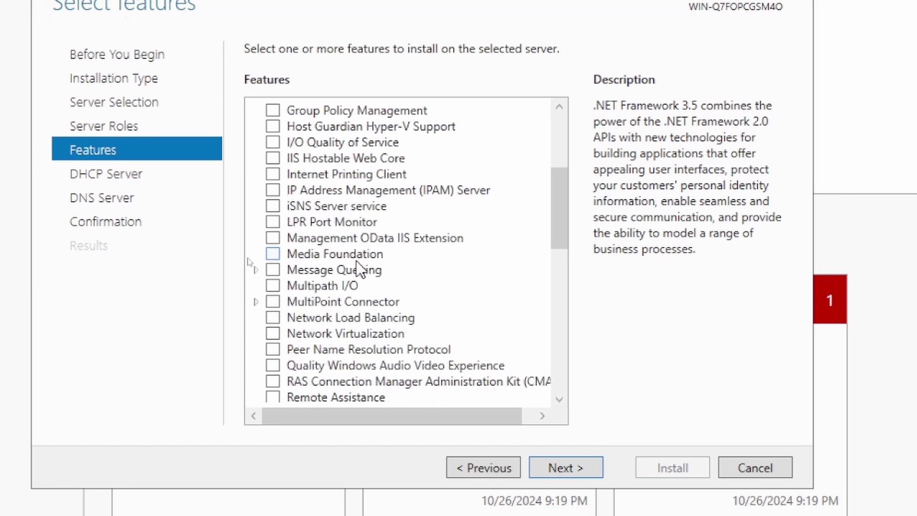
{"action": "scroll", "coordinate": [360, 268], "scroll_direction": "down", "scroll_amount": 4}
{"action": "scroll", "coordinate": [362, 260], "scroll_direction": "up", "scroll_amount": 8}
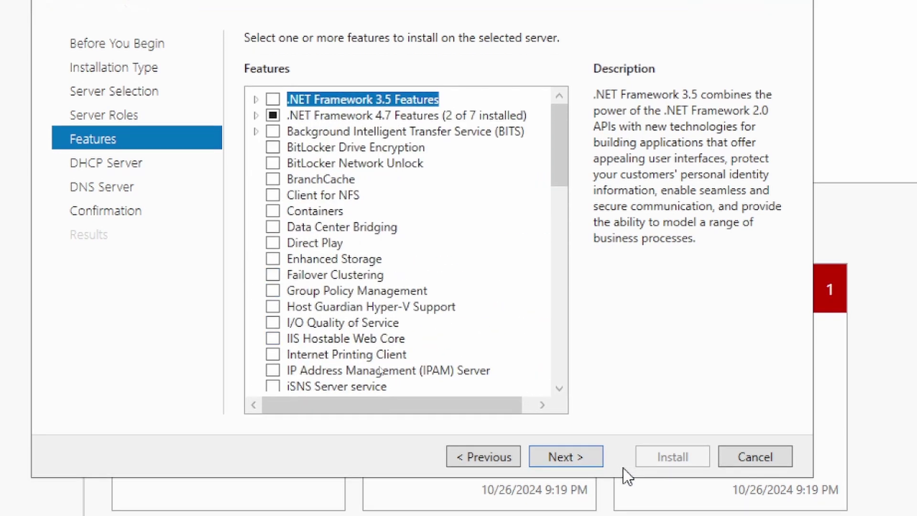
- Advance to Confirmation, enable automatic restart, and install the DHCP Server and DNS Server roles
{"action": "left_click", "coordinate": [580, 466]}
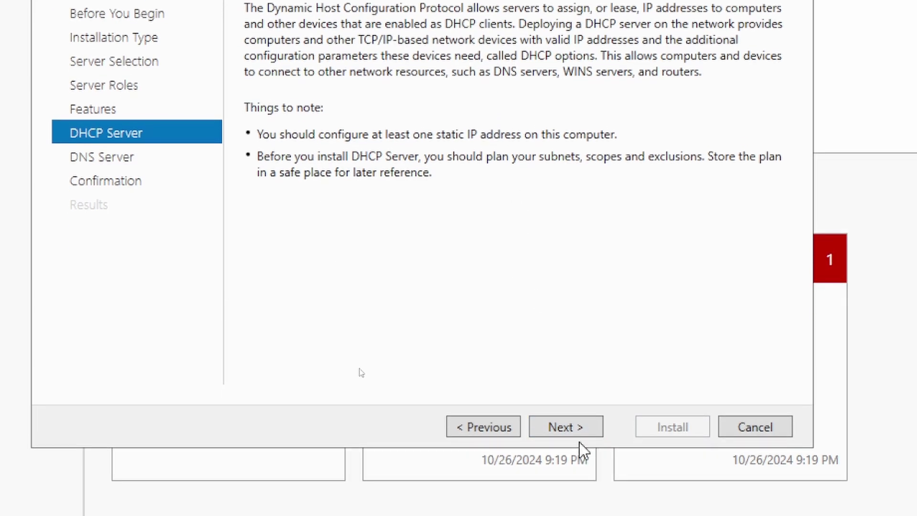
{"action": "left_click", "coordinate": [573, 427]}
{"action": "left_click", "coordinate": [573, 425]}
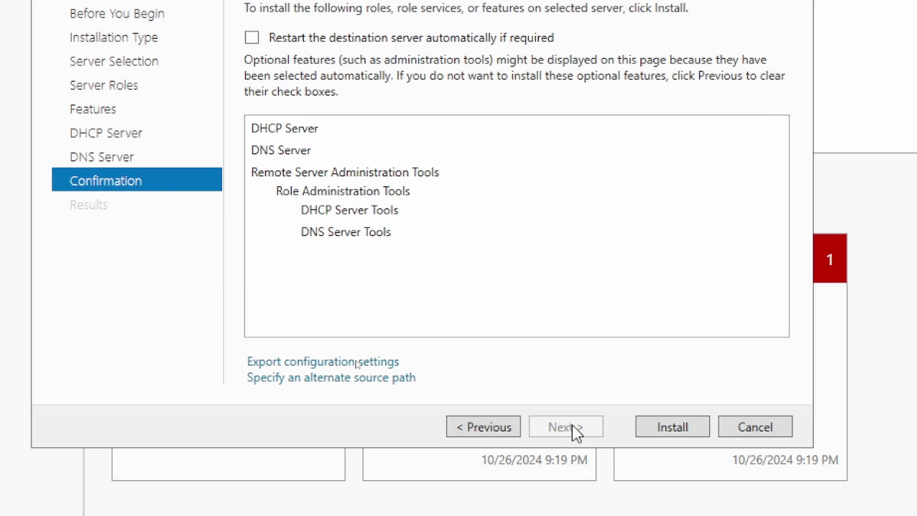
{"action": "left_click", "coordinate": [385, 79]}
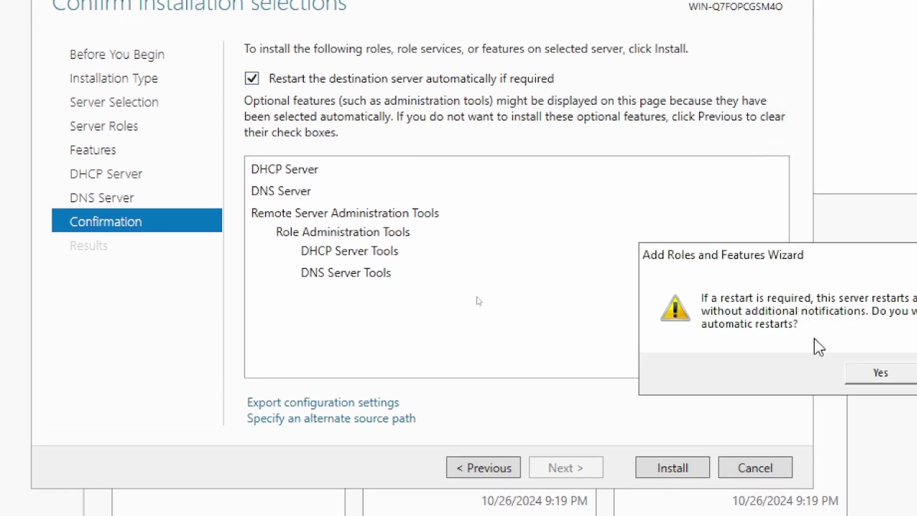
{"action": "left_click", "coordinate": [845, 374]}
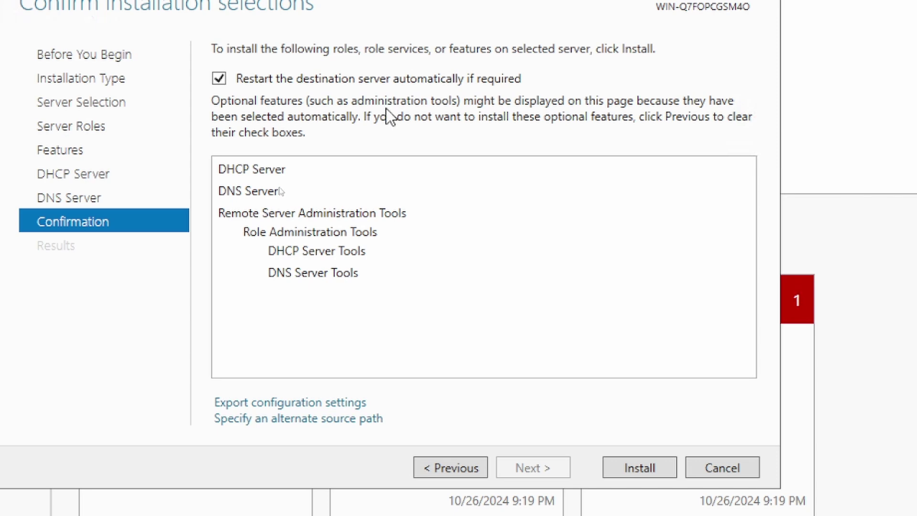
{"action": "left_click", "coordinate": [632, 464]}
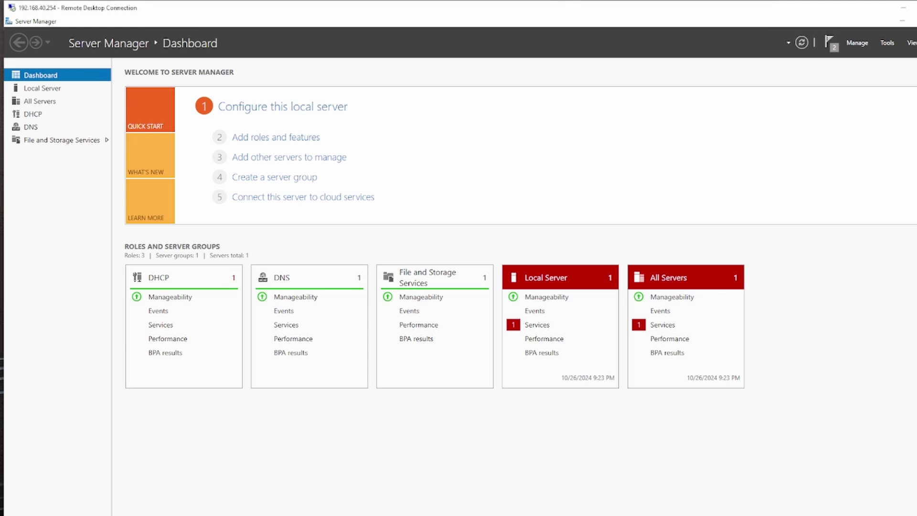
- Launch the DNS console through a 'dns' Start search and expand the server node
{"action": "key", "text": "super+d"}
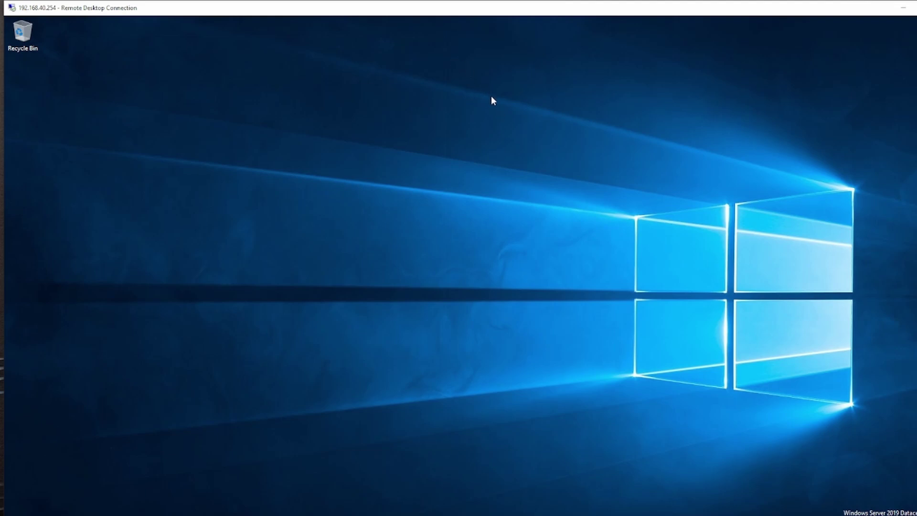
{"action": "double_click", "coordinate": [500, 8]}
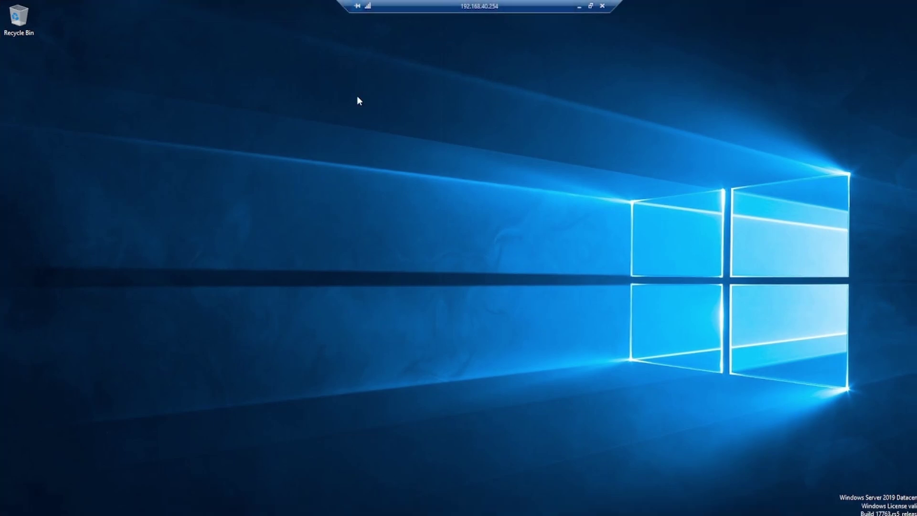
{"action": "left_click", "coordinate": [15, 507]}
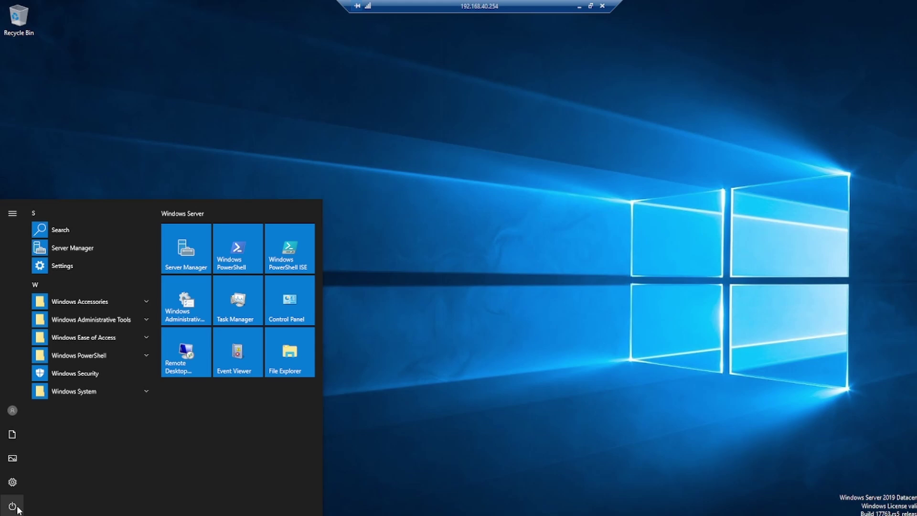
{"action": "type", "text": "dns"}
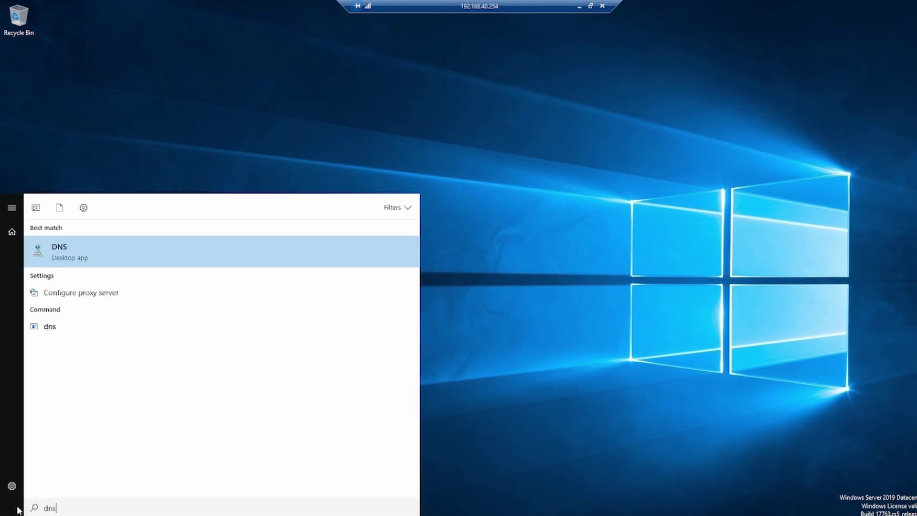
{"action": "key", "text": "Return"}
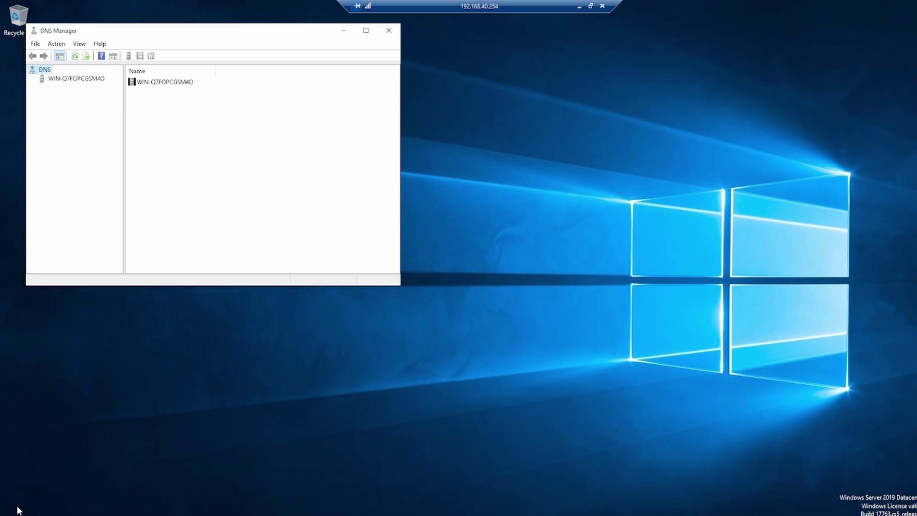
{"action": "left_click", "coordinate": [591, 5]}
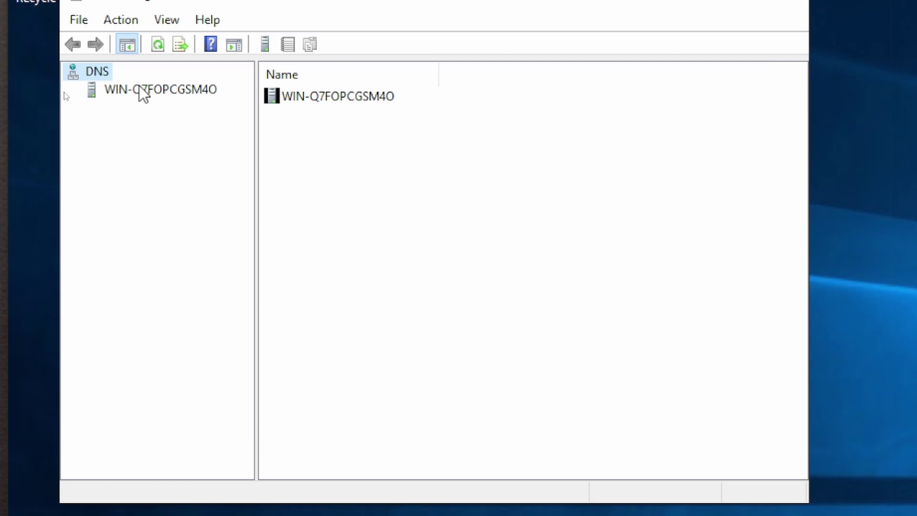
{"action": "left_click", "coordinate": [105, 95]}
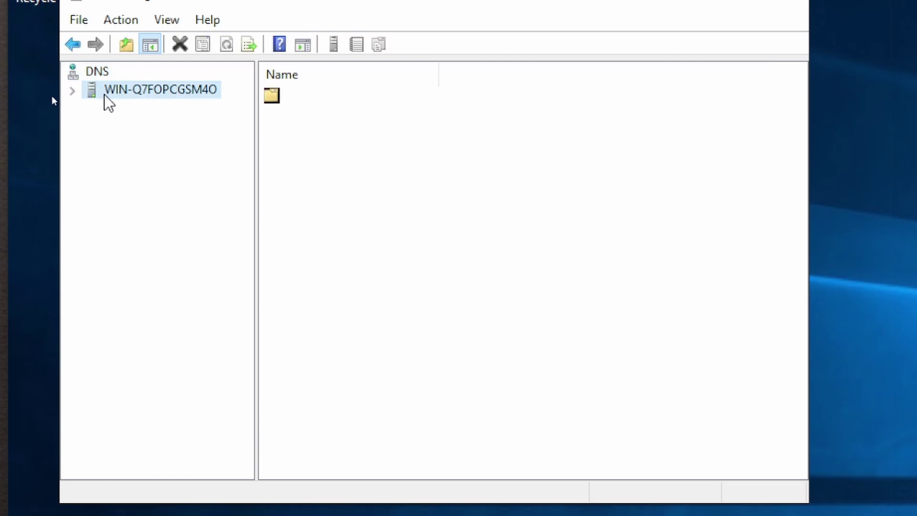
{"action": "double_click", "coordinate": [108, 100]}
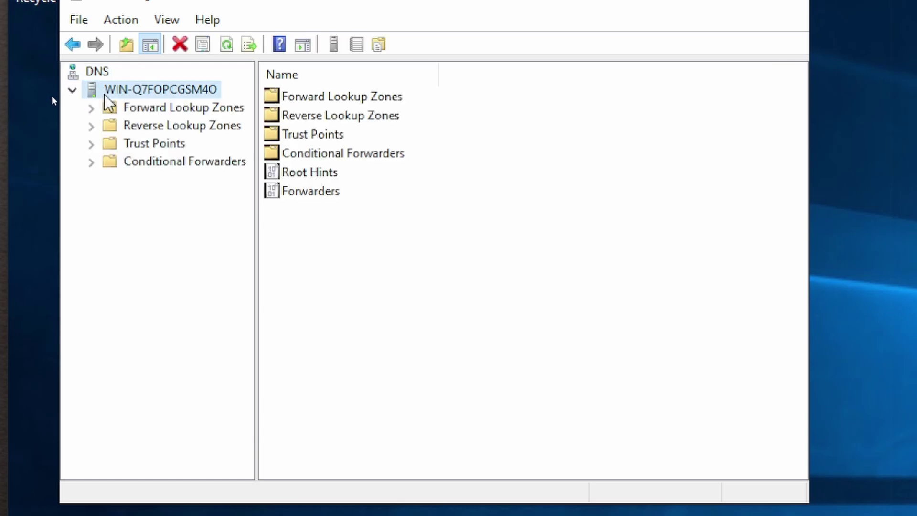
- Start a new primary zone under Forward Lookup Zones
{"action": "left_click", "coordinate": [188, 109]}
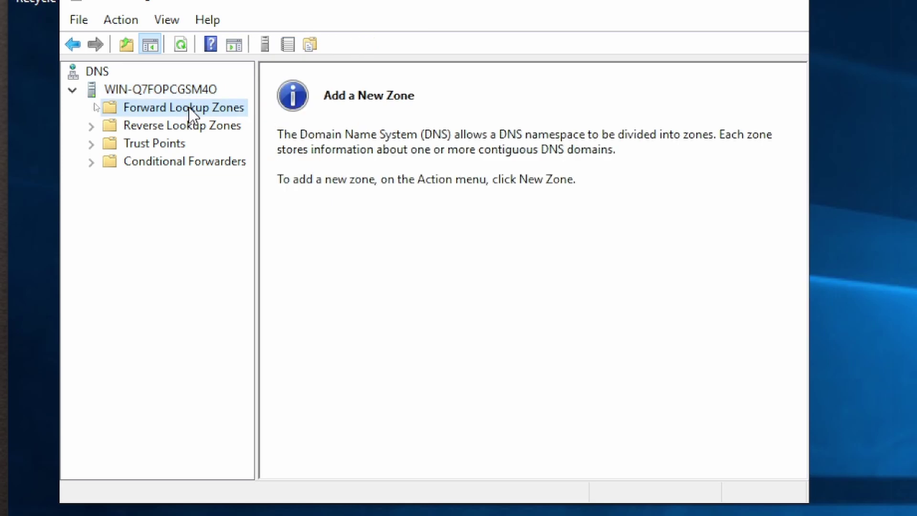
{"action": "right_click", "coordinate": [188, 108]}
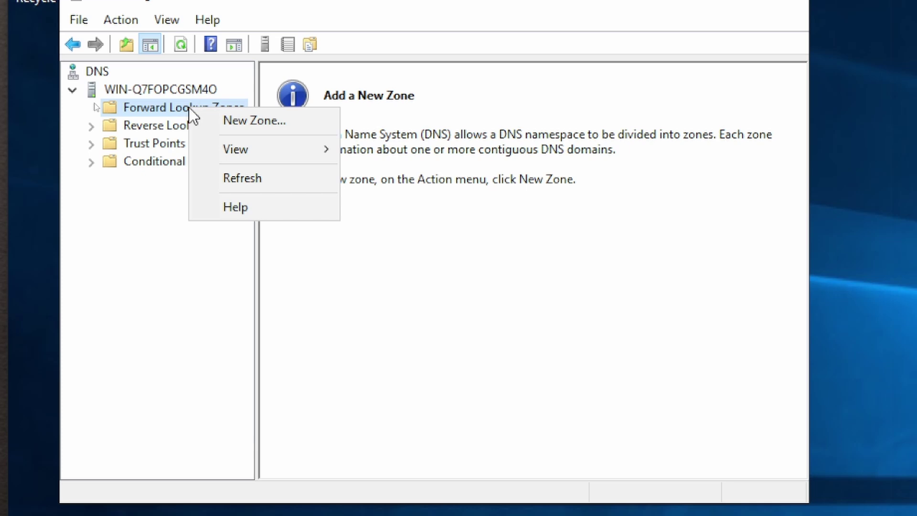
{"action": "left_click", "coordinate": [228, 119]}
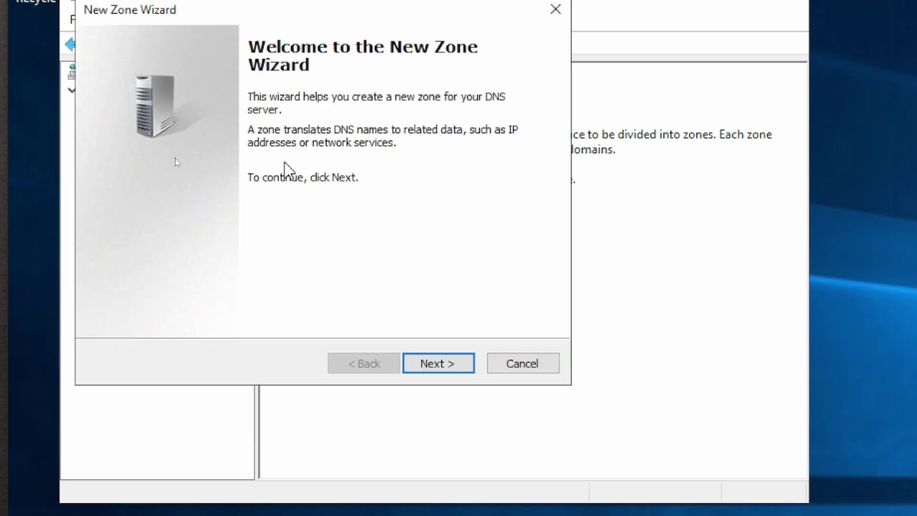
{"action": "left_click", "coordinate": [432, 364]}
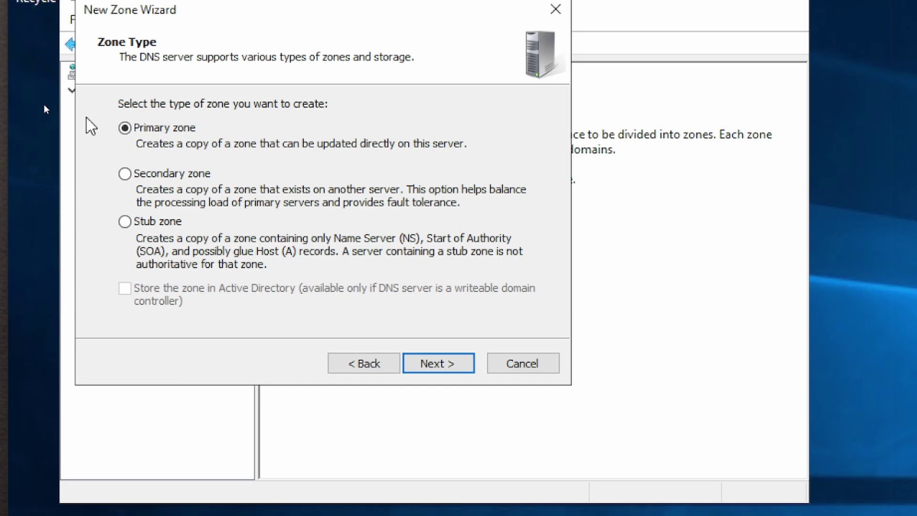
{"action": "left_click", "coordinate": [428, 366]}
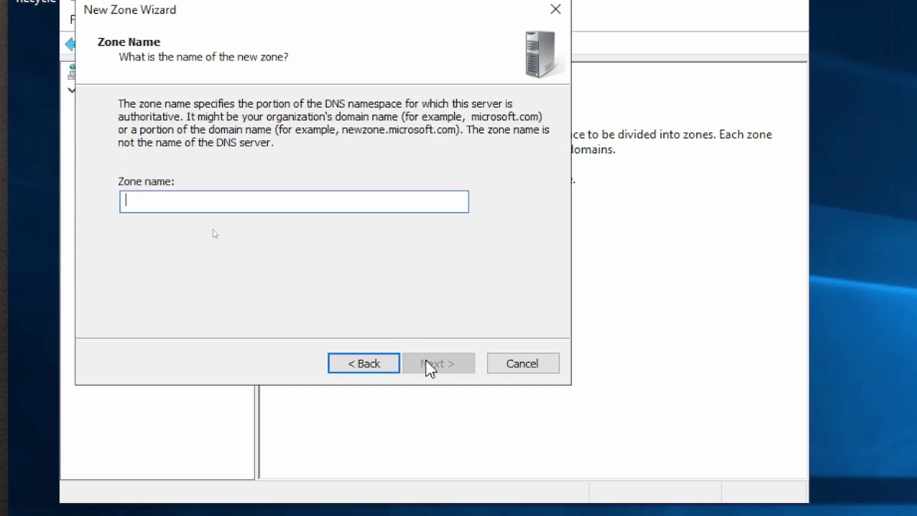
- Name the zone lab4fun.org, keep the default zone file and no dynamic updates, and finish
{"action": "type", "text": "lab"}
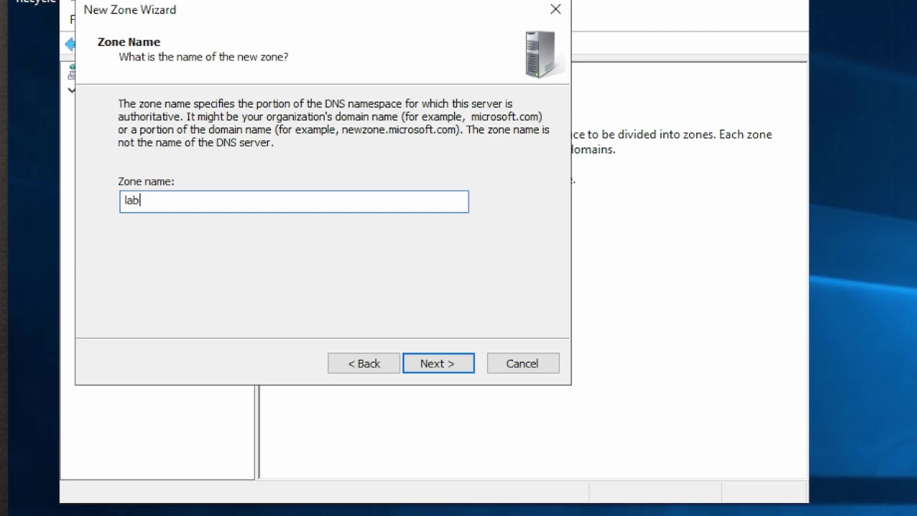
{"action": "type", "text": "4fun.org"}
{"action": "left_click", "coordinate": [428, 365]}
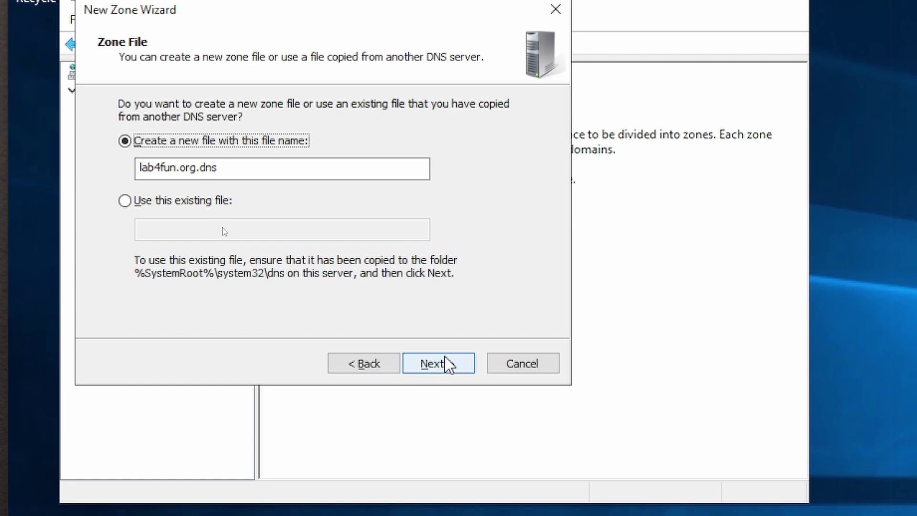
{"action": "left_click", "coordinate": [445, 364]}
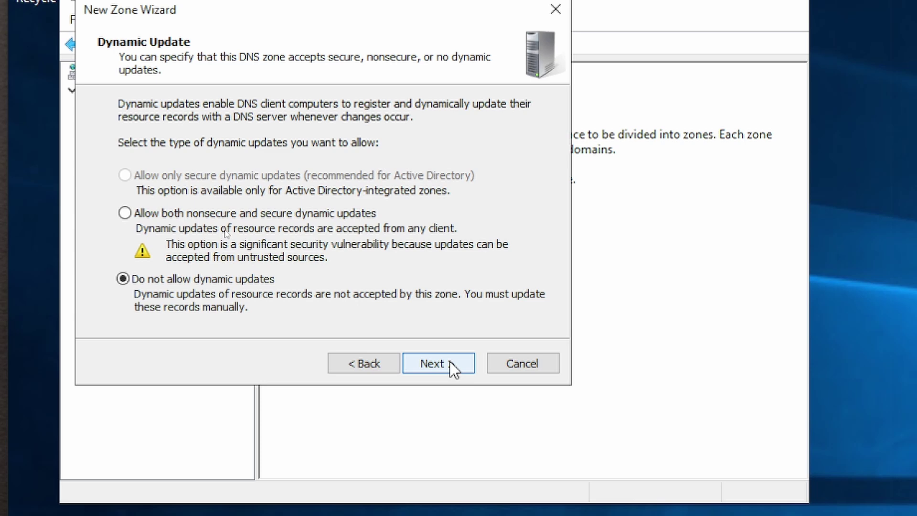
{"action": "left_click", "coordinate": [450, 362]}
{"action": "left_click", "coordinate": [438, 363]}
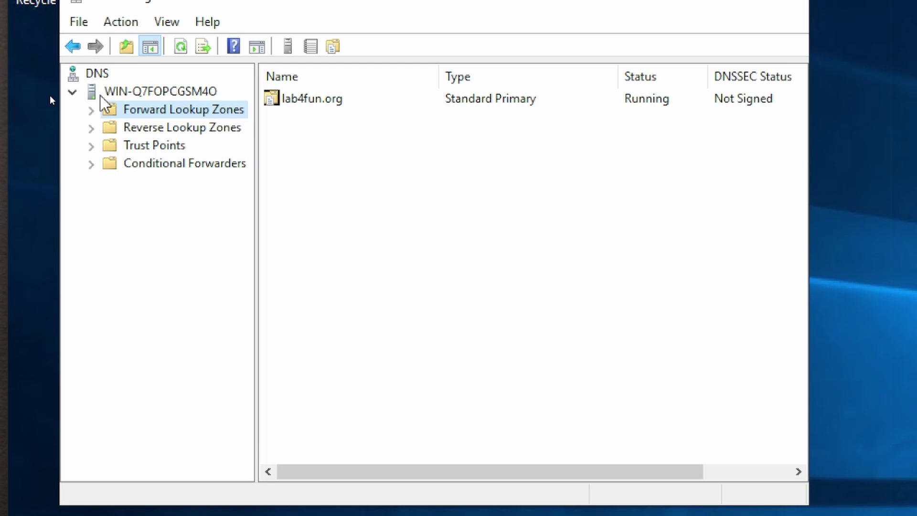
- Expand Forward Lookup Zones and select lab4fun.org's NS record beside its SOA record
{"action": "double_click", "coordinate": [108, 104]}
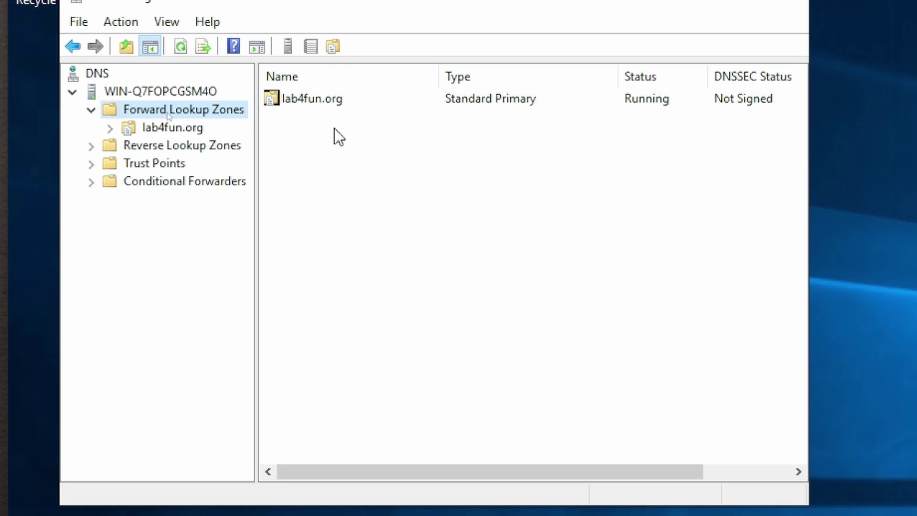
{"action": "left_click", "coordinate": [152, 133]}
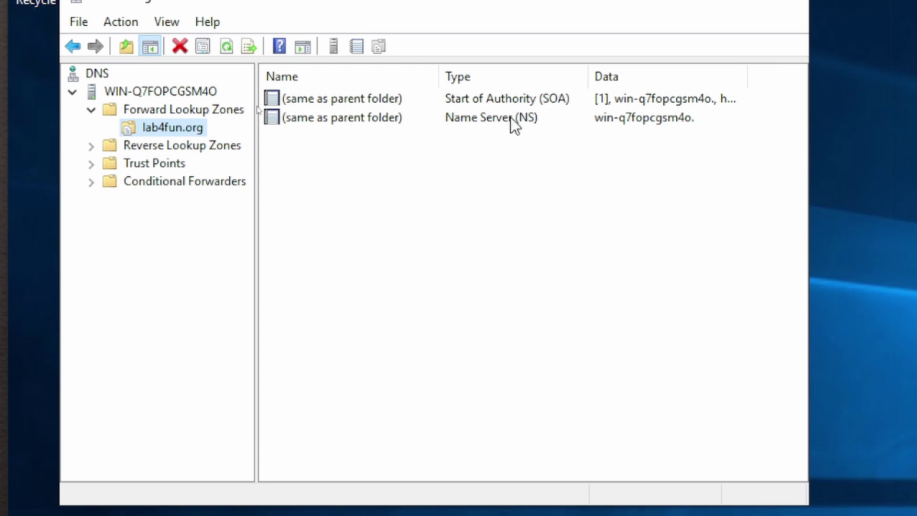
{"action": "left_click", "coordinate": [538, 121]}
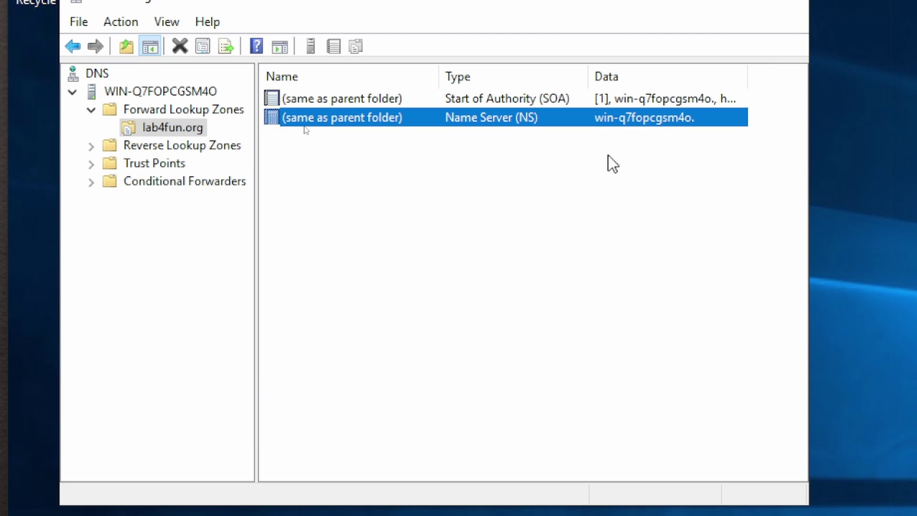
- Create host record www in lab4fun.org at 192.168.40.2, correcting the mistyped IP first
{"action": "right_click", "coordinate": [185, 128]}
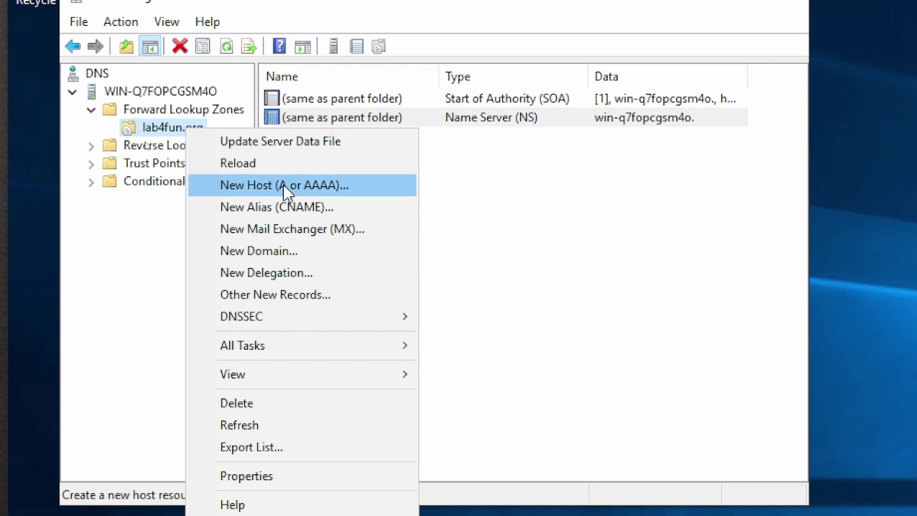
{"action": "left_click", "coordinate": [333, 194]}
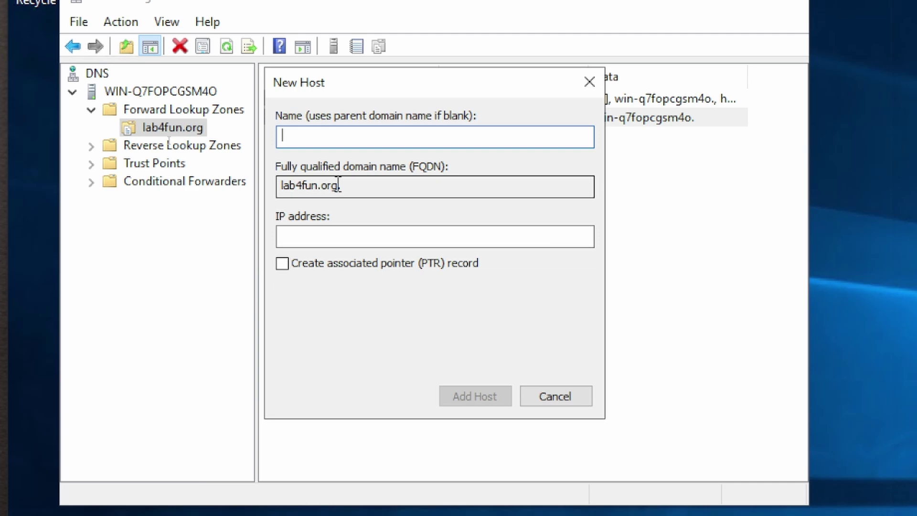
{"action": "type", "text": "www"}
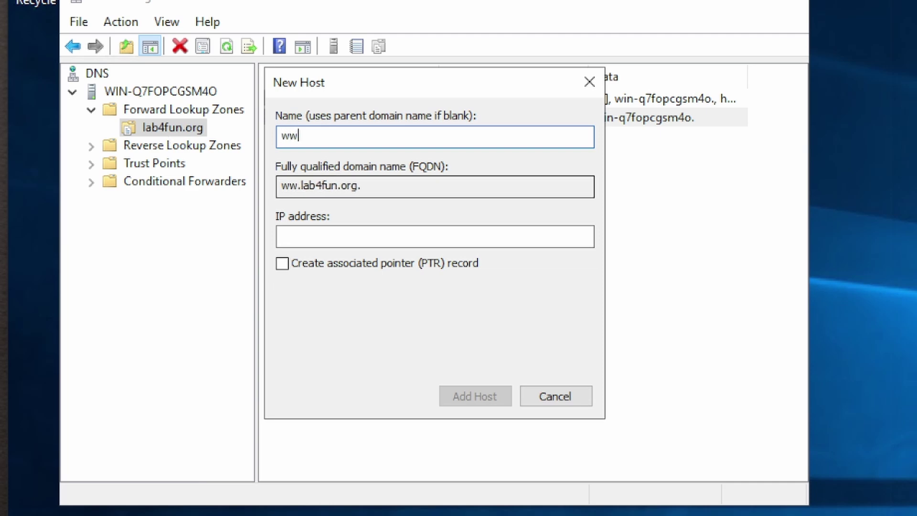
{"action": "left_click", "coordinate": [338, 237]}
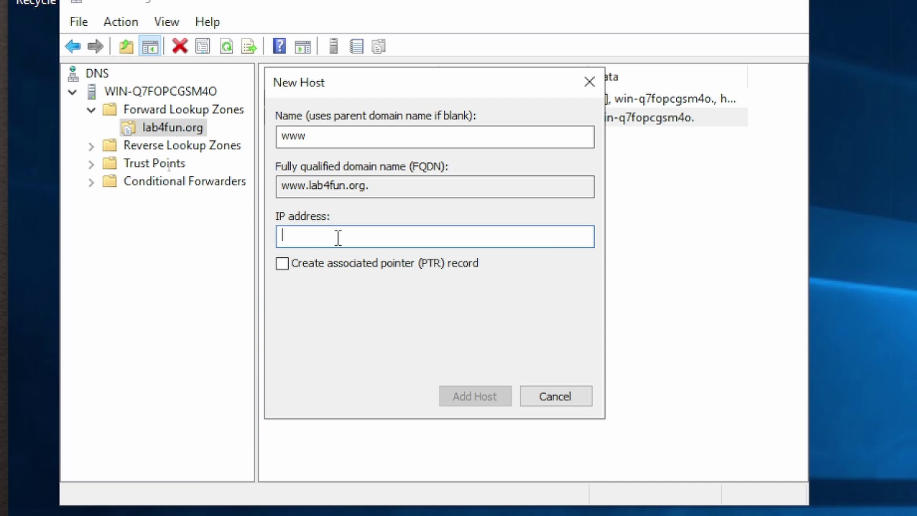
{"action": "type", "text": "192.168.40.52"}
{"action": "key", "text": "BackSpace"}
{"action": "key", "text": "BackSpace"}
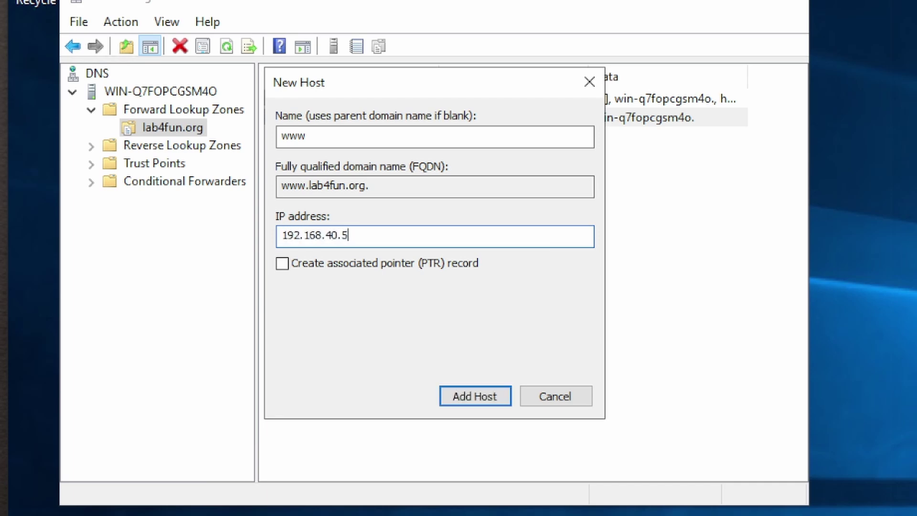
{"action": "type", "text": "2"}
{"action": "left_click", "coordinate": [483, 402]}
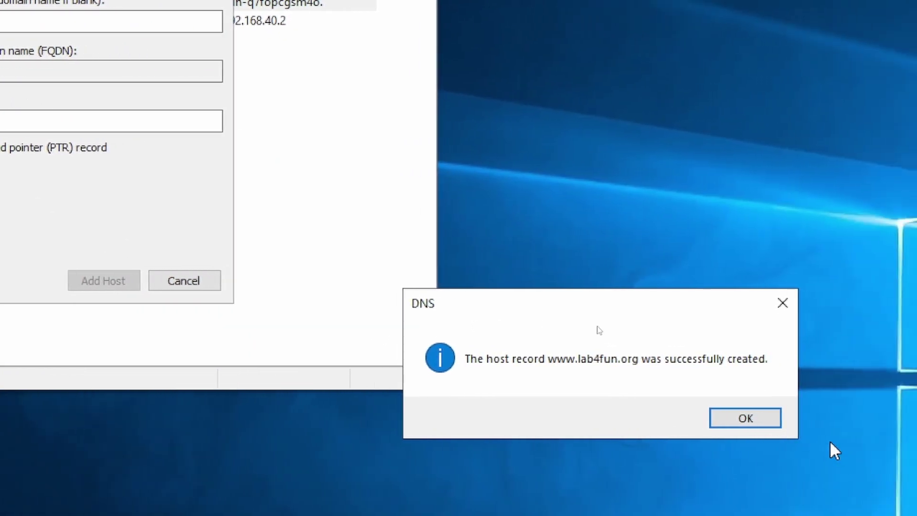
{"action": "left_click", "coordinate": [752, 418]}
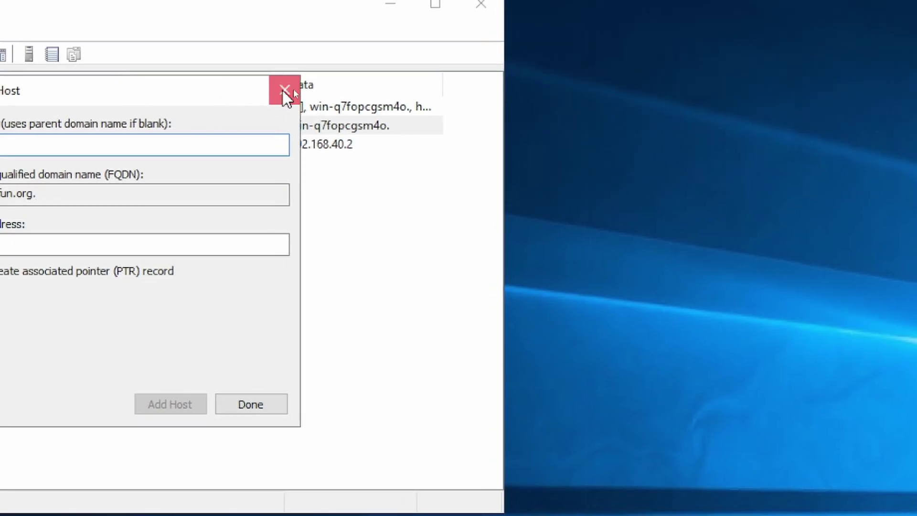
- Close the New Host dialog to reveal the www record in lab4fun.org
{"action": "left_click", "coordinate": [246, 47]}
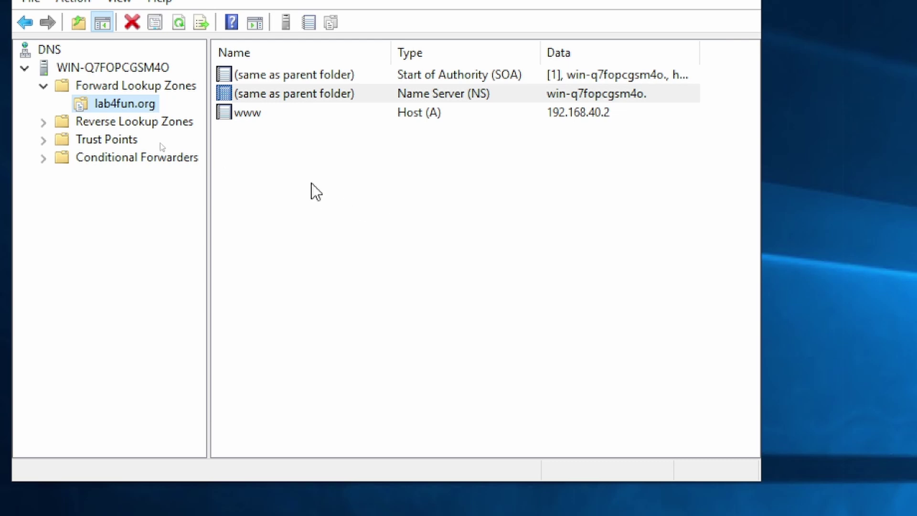
- Create host record labserver in lab4fun.org pointing to 52.5.5.1, then close the dialog
{"action": "right_click", "coordinate": [146, 103]}
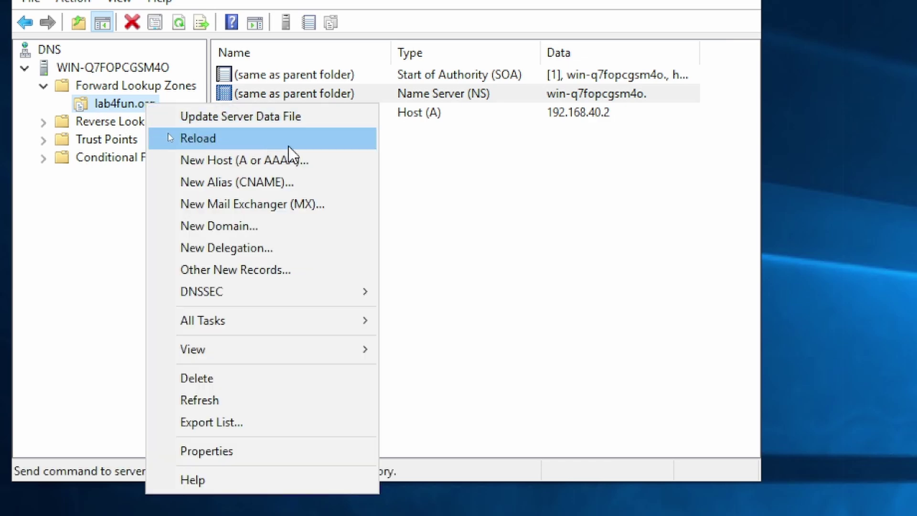
{"action": "left_click", "coordinate": [294, 161]}
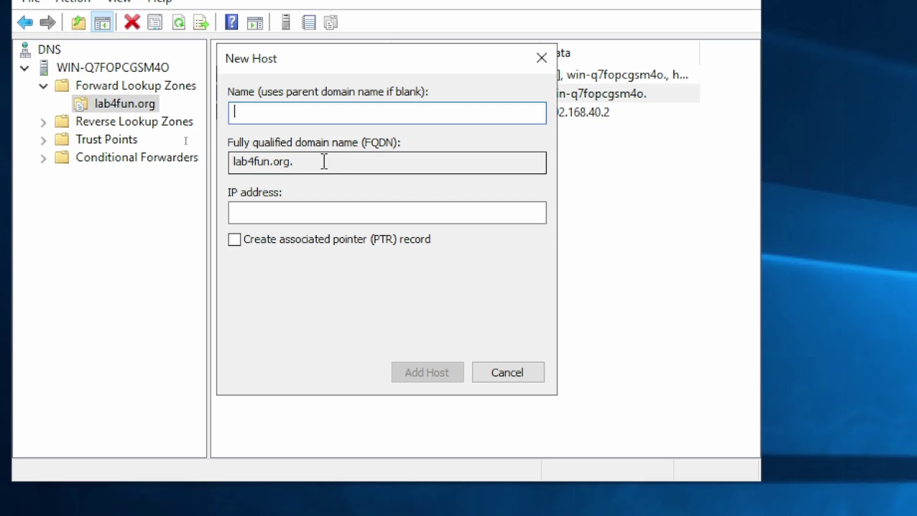
{"action": "type", "text": "lab"}
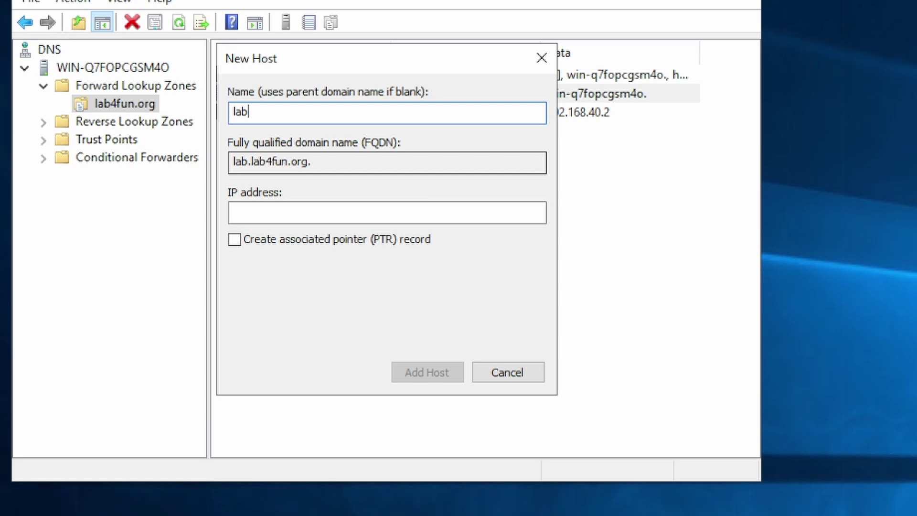
{"action": "type", "text": "server"}
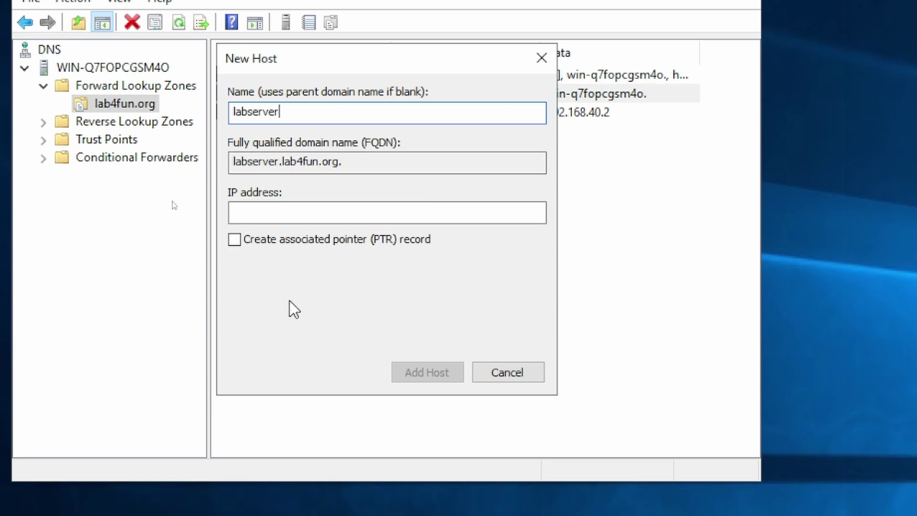
{"action": "left_click", "coordinate": [318, 214]}
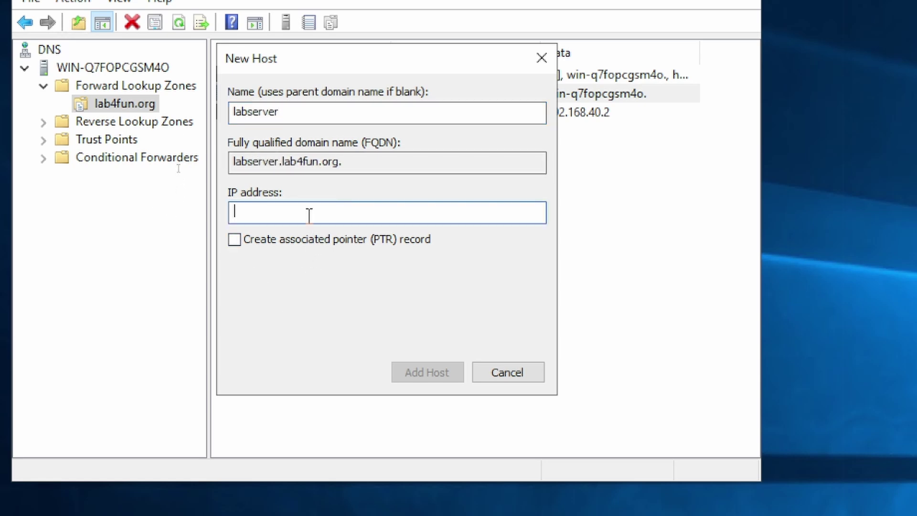
{"action": "type", "text": "52.5.5.1"}
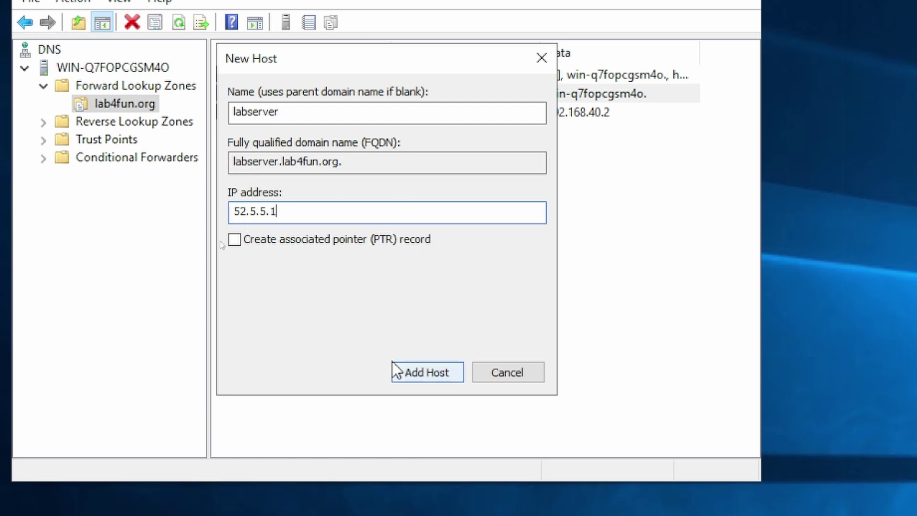
{"action": "left_click", "coordinate": [409, 375]}
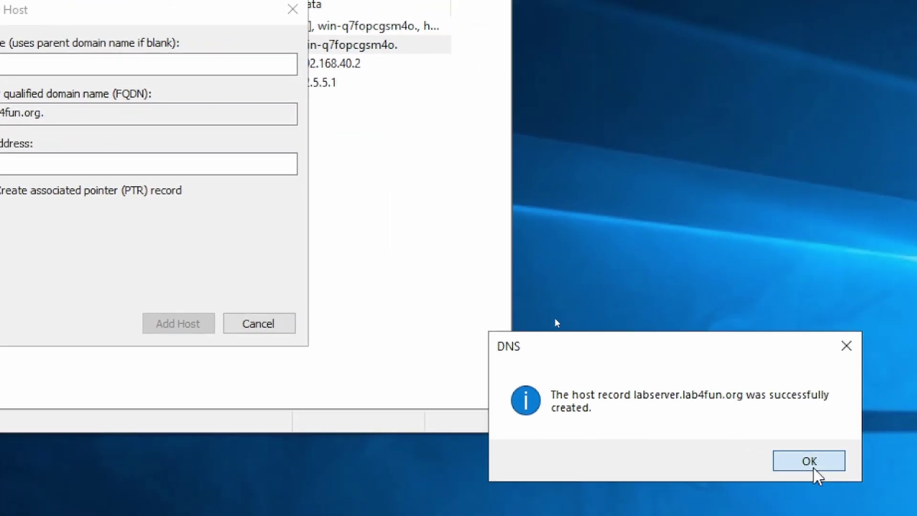
{"action": "left_click", "coordinate": [814, 466]}
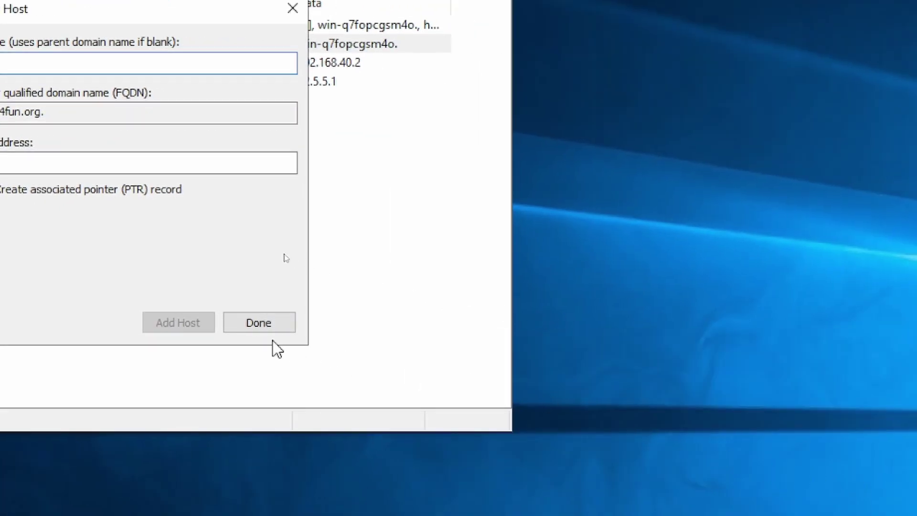
{"action": "left_click", "coordinate": [262, 324]}
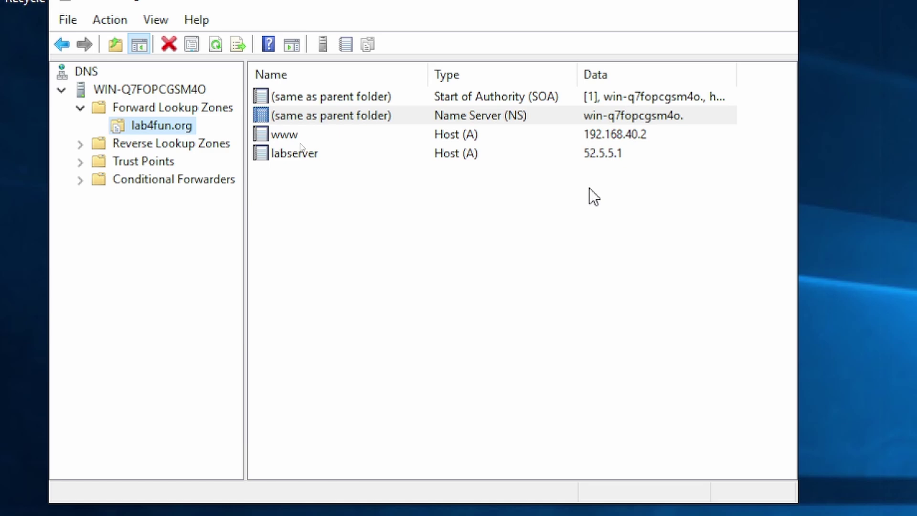
- Open the www host record's properties to review it, then cancel without changes
{"action": "right_click", "coordinate": [162, 127]}
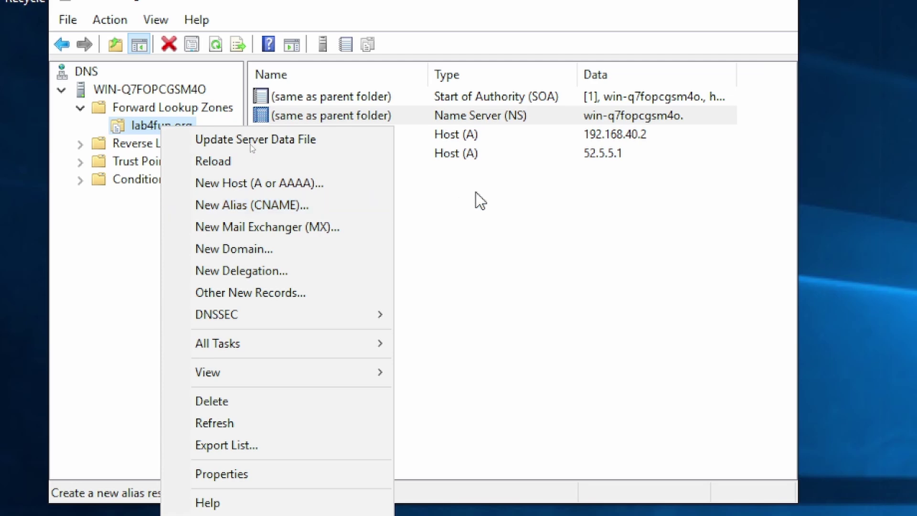
{"action": "left_click", "coordinate": [550, 191]}
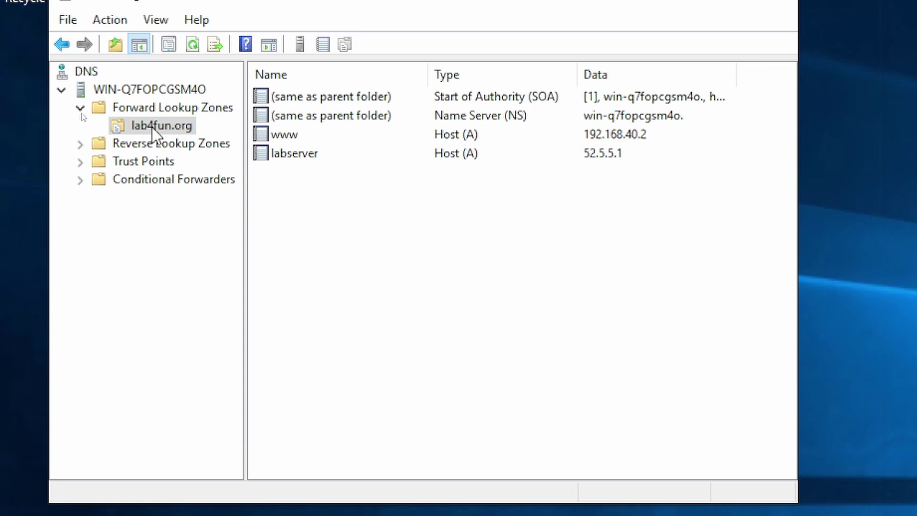
{"action": "left_click", "coordinate": [288, 141]}
{"action": "double_click", "coordinate": [288, 141]}
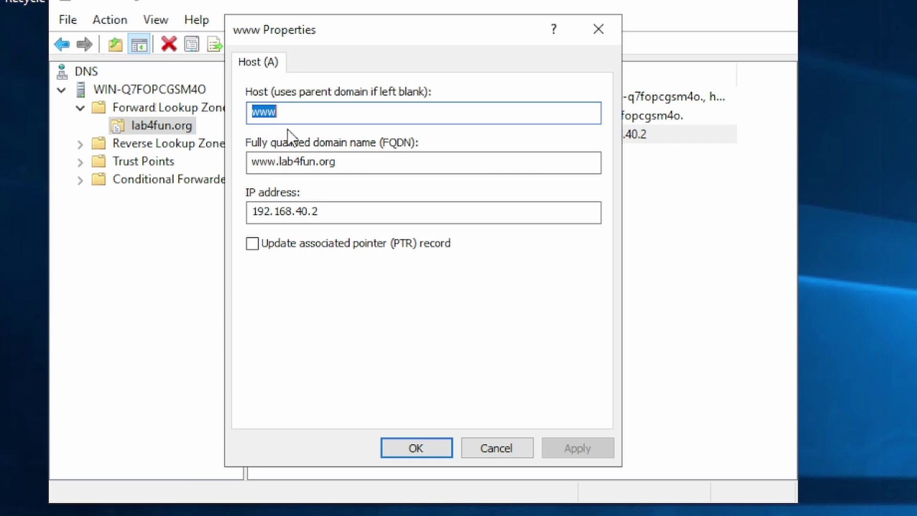
{"action": "double_click", "coordinate": [303, 114]}
{"action": "left_click", "coordinate": [506, 451]}
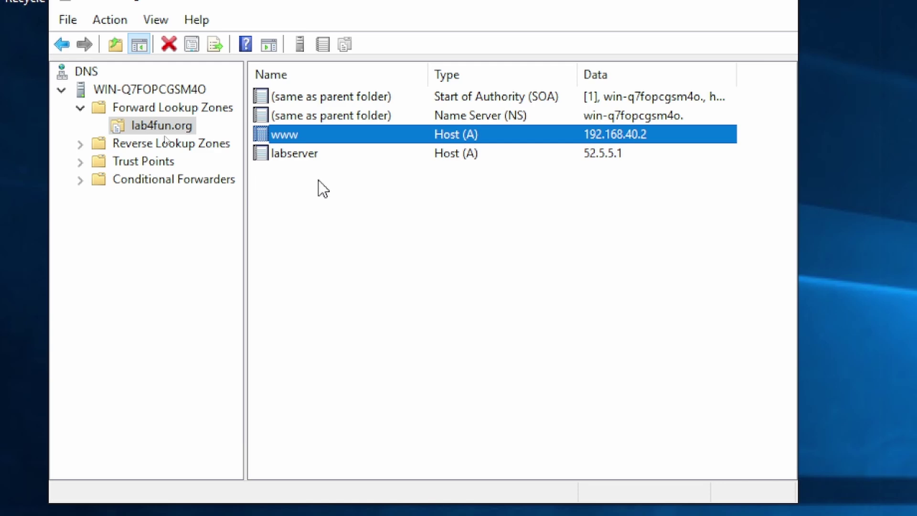
- Delete the www host record from lab4fun.org and confirm
{"action": "left_click", "coordinate": [311, 153]}
{"action": "left_click", "coordinate": [304, 135]}
{"action": "key", "text": "Delete"}
{"action": "key", "text": "Return"}
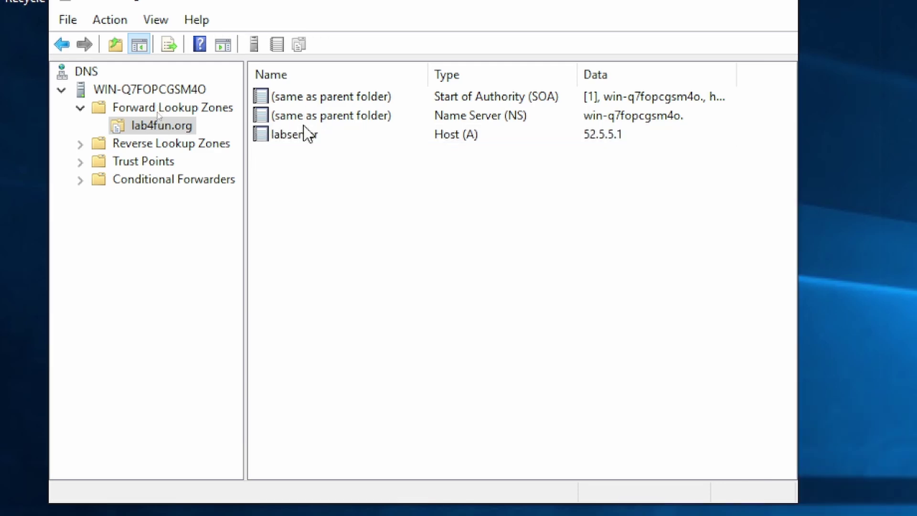
- Add a server2 Host (A) record at 192.168.40.2 to lab4fun.org, then close New Host
{"action": "right_click", "coordinate": [170, 119]}
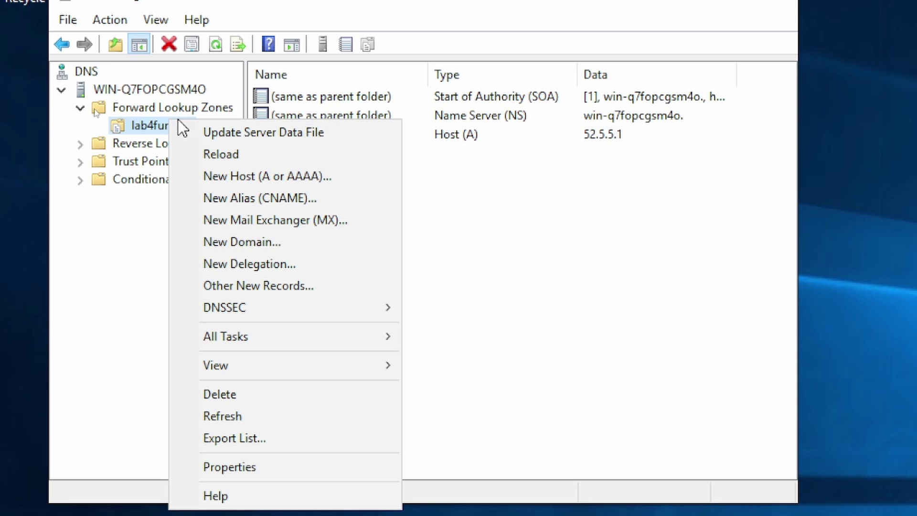
{"action": "left_click", "coordinate": [308, 176]}
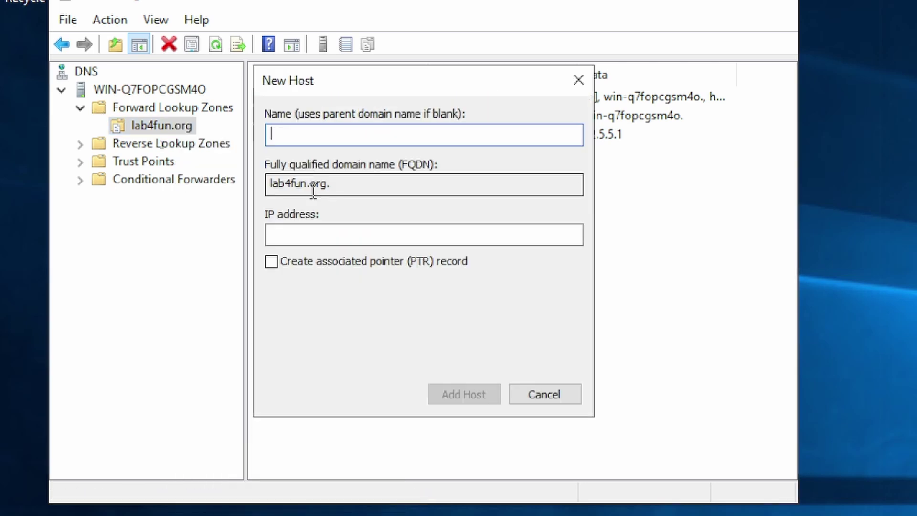
{"action": "type", "text": "server2"}
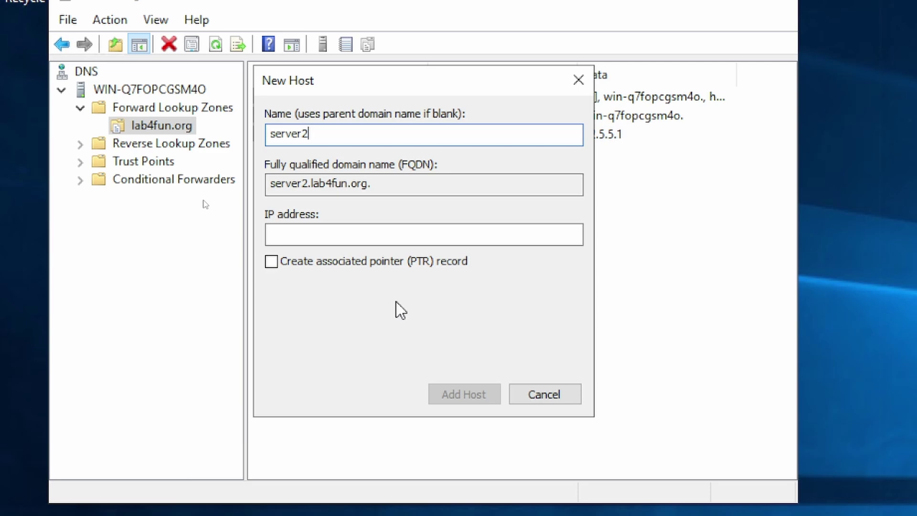
{"action": "left_click", "coordinate": [347, 235]}
{"action": "type", "text": "192.168.40."}
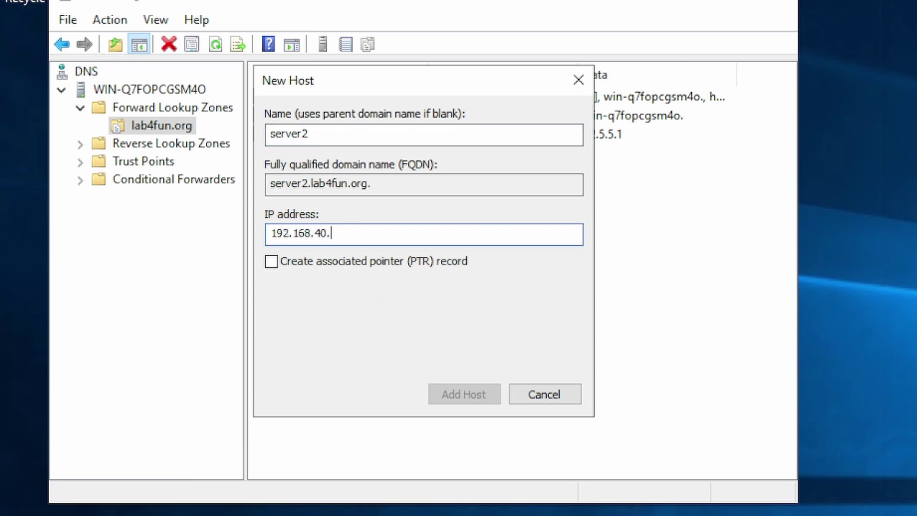
{"action": "type", "text": "2"}
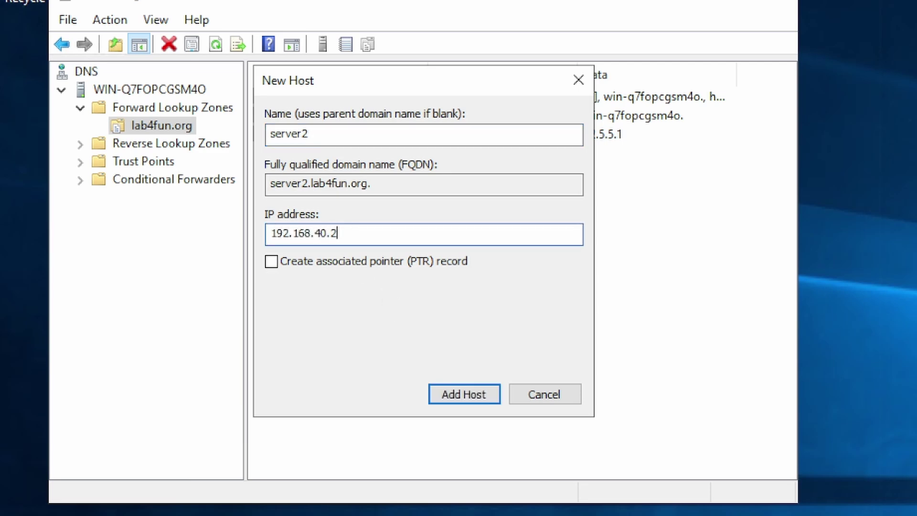
{"action": "left_click", "coordinate": [469, 389]}
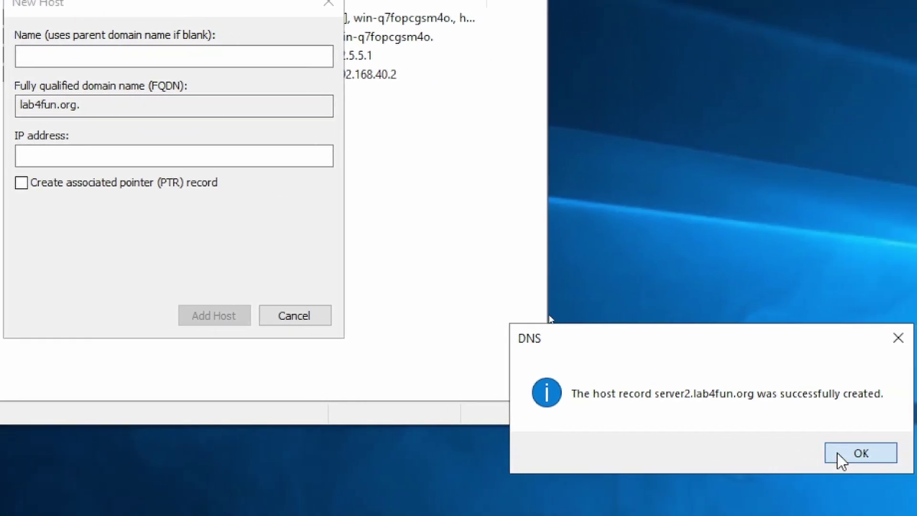
{"action": "left_click", "coordinate": [899, 459]}
{"action": "left_click", "coordinate": [316, 310]}
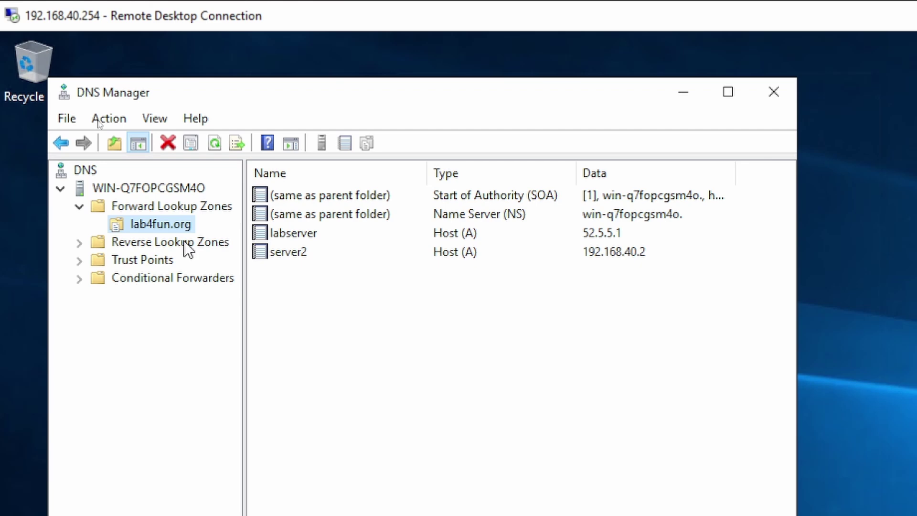
{"action": "right_click", "coordinate": [175, 228]}
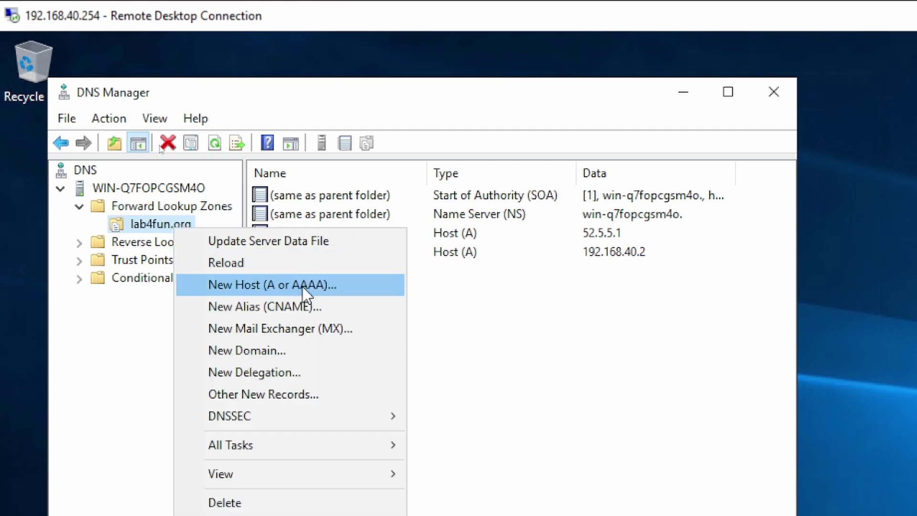
{"action": "left_click", "coordinate": [349, 307]}
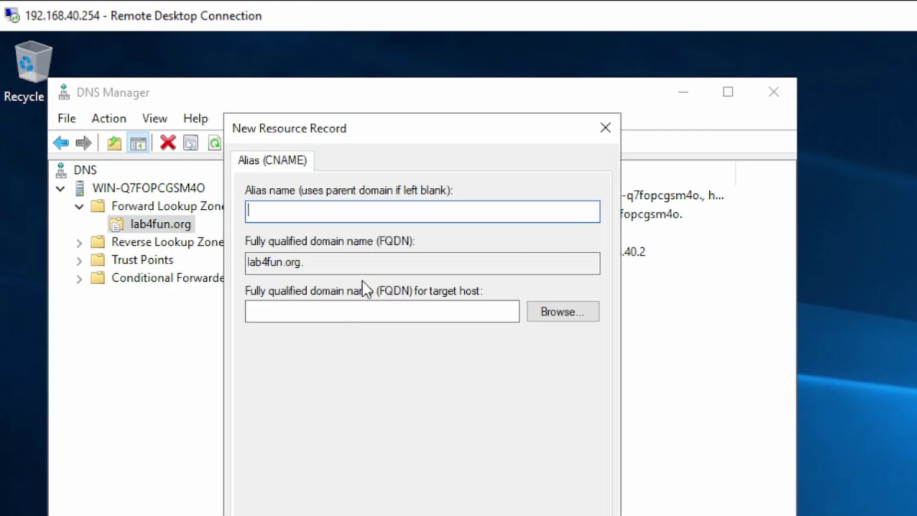
{"action": "type", "text": "www"}
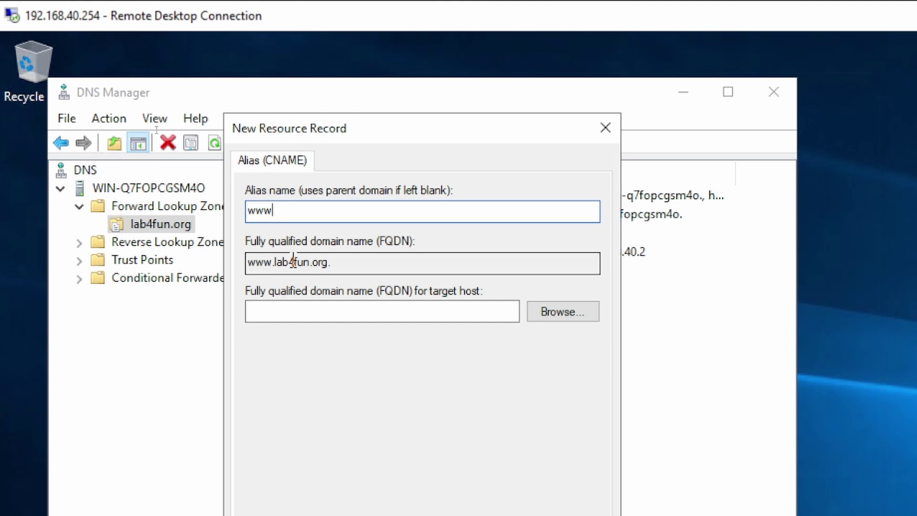
{"action": "left_click", "coordinate": [276, 266]}
{"action": "left_click_drag", "start_coordinate": [276, 267], "coordinate": [371, 270]}
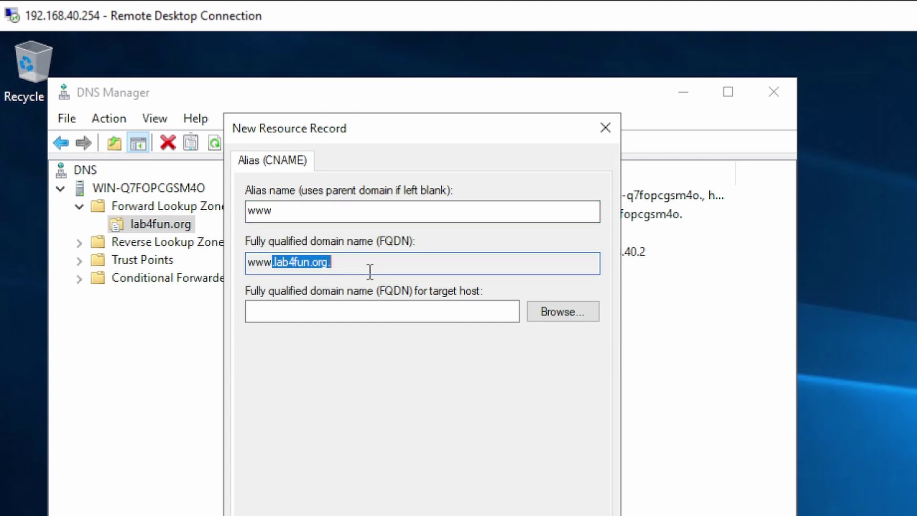
- Browse to server2 in lab4fun.org as the alias target and create the www CNAME
{"action": "left_click", "coordinate": [558, 315]}
{"action": "double_click", "coordinate": [310, 287]}
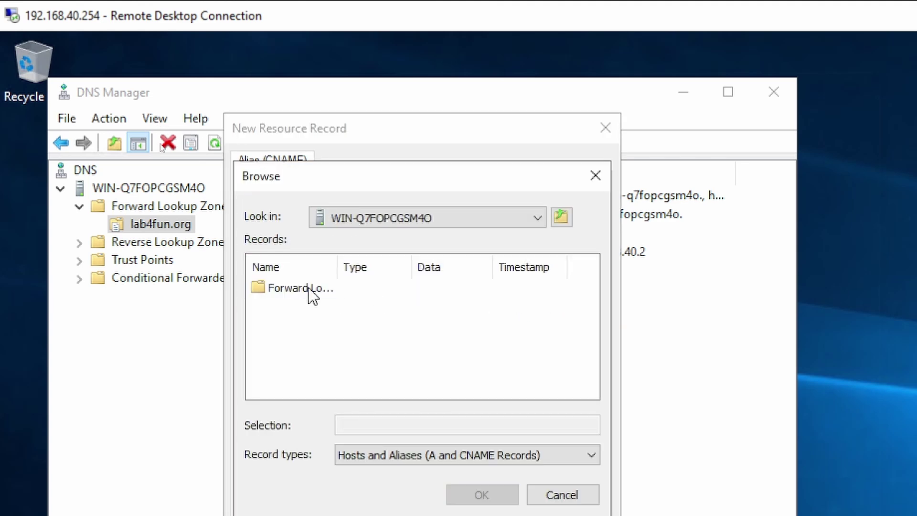
{"action": "double_click", "coordinate": [309, 287]}
{"action": "left_click", "coordinate": [309, 287]}
{"action": "double_click", "coordinate": [310, 287]}
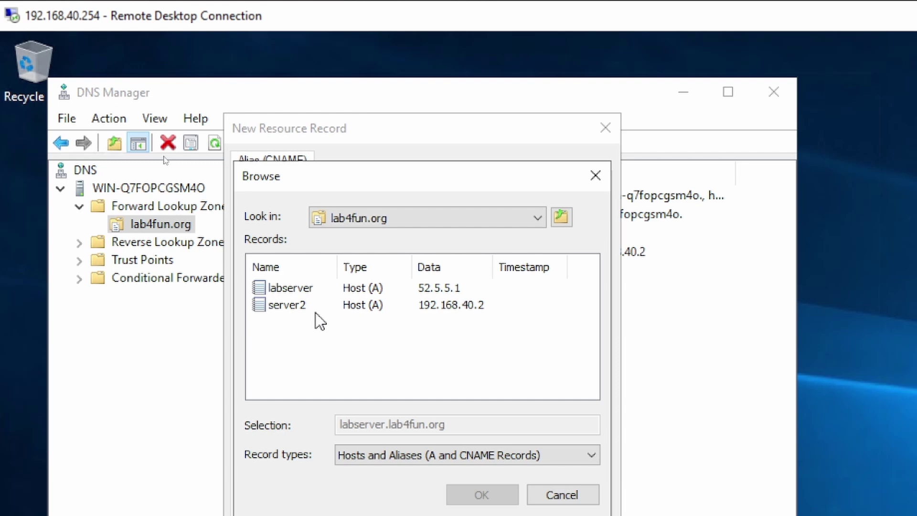
{"action": "double_click", "coordinate": [283, 305]}
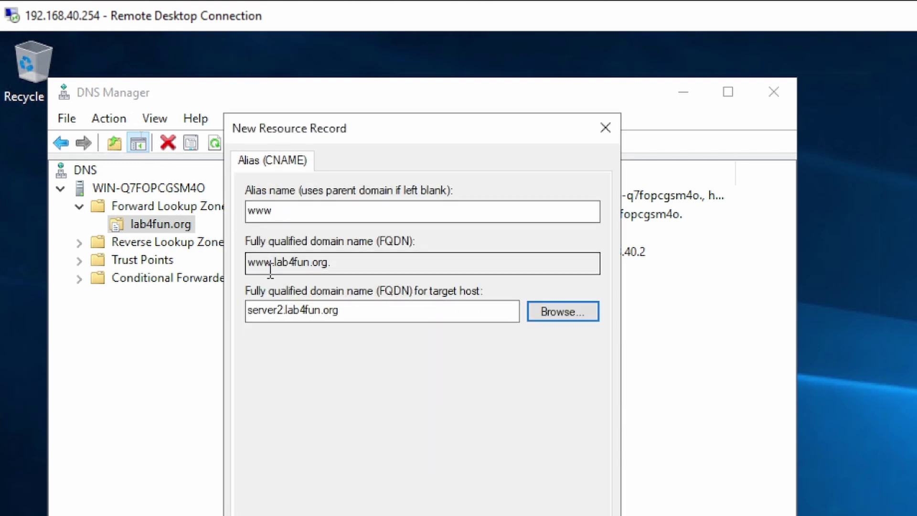
{"action": "left_click_drag", "start_coordinate": [256, 262], "coordinate": [355, 272]}
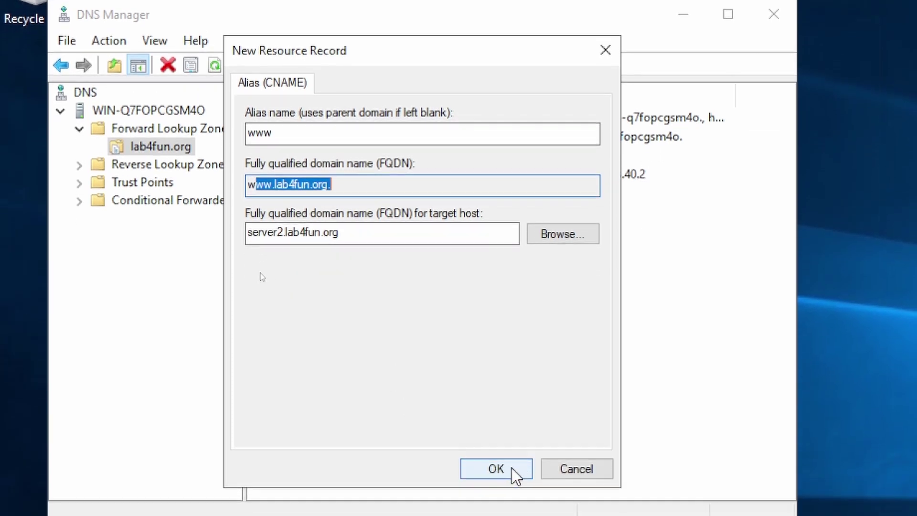
{"action": "left_click", "coordinate": [505, 469]}
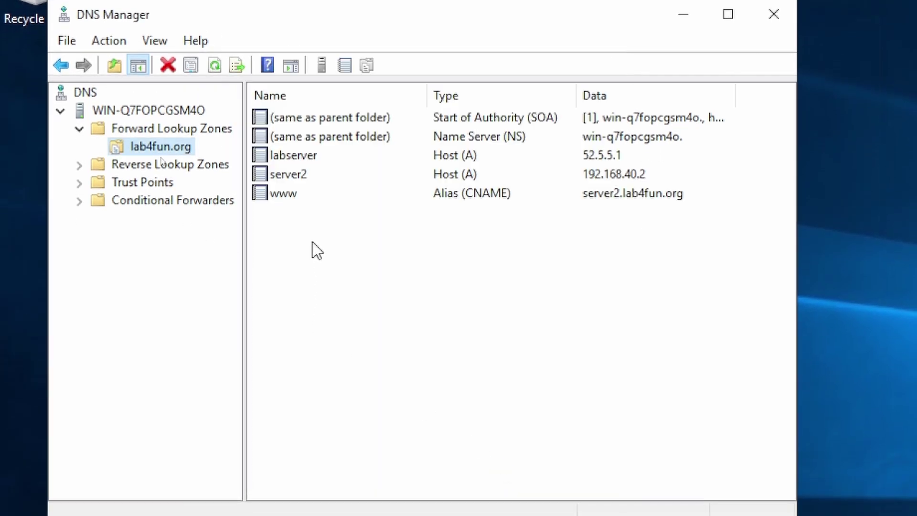
- Open server2's host record and change its IP address to 192.168.40.21
{"action": "left_click", "coordinate": [286, 198]}
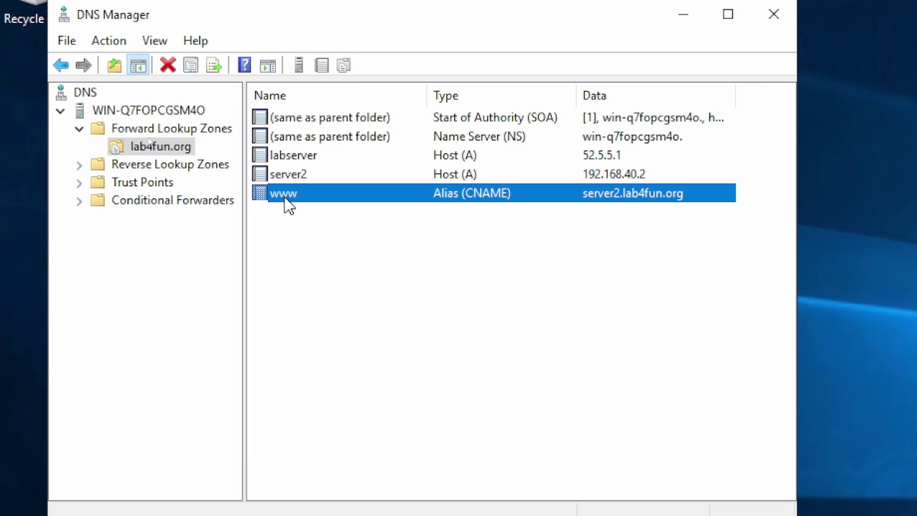
{"action": "left_click", "coordinate": [296, 173]}
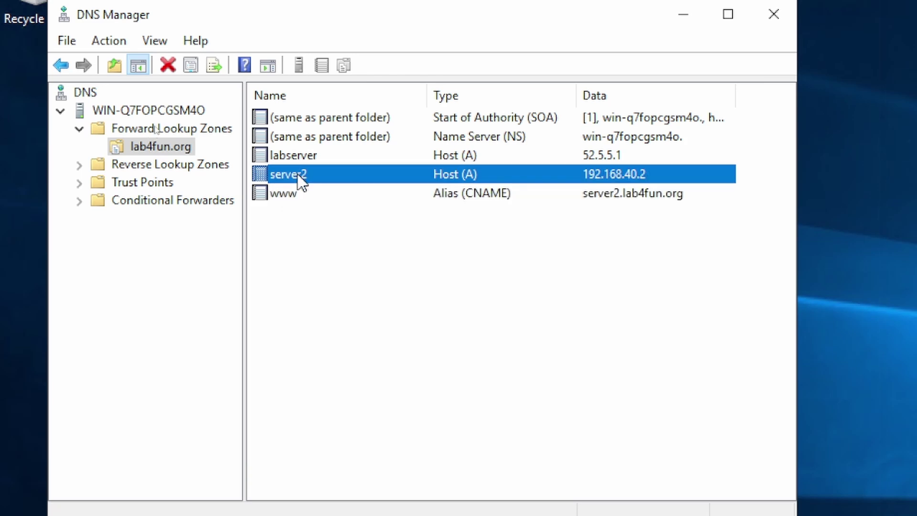
{"action": "double_click", "coordinate": [297, 174]}
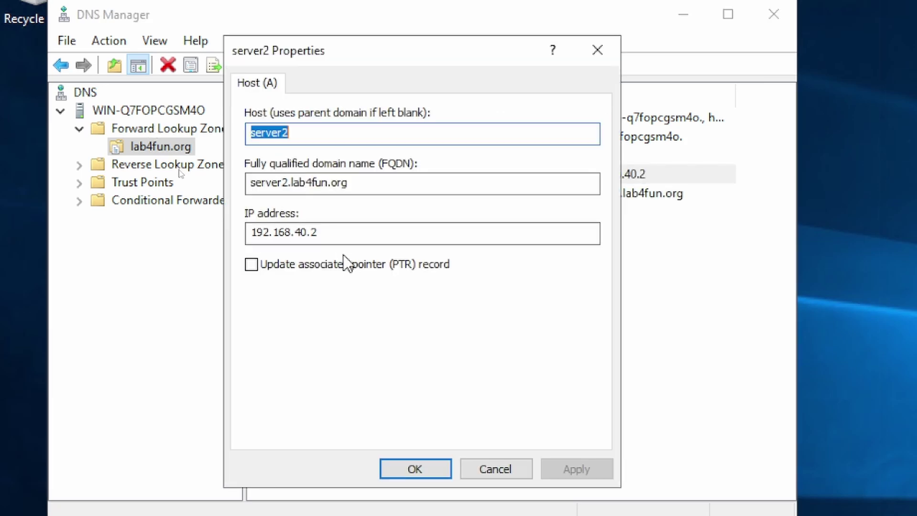
{"action": "left_click", "coordinate": [359, 233]}
{"action": "type", "text": "1"}
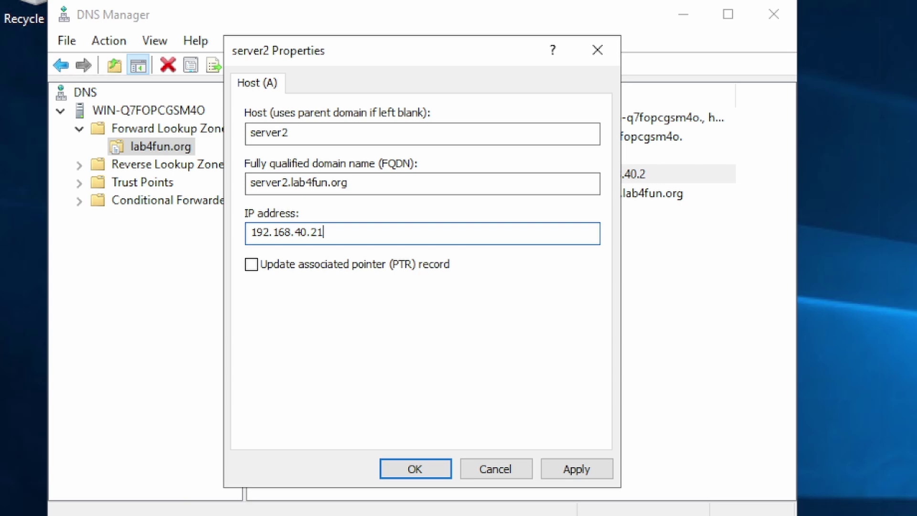
{"action": "left_click", "coordinate": [414, 460]}
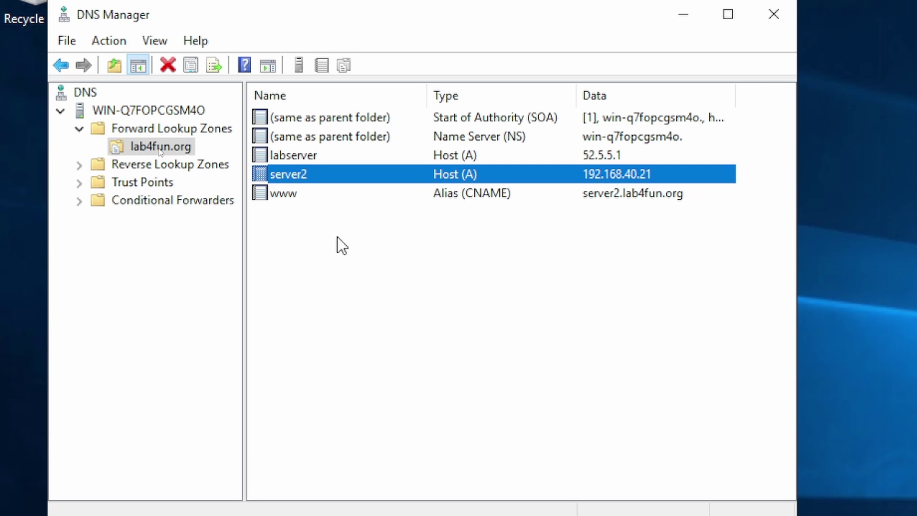
- Add a proxy Host (A) record at 192.168.40.12 to lab4fun.org and close the dialog
{"action": "left_click", "coordinate": [157, 145]}
{"action": "right_click", "coordinate": [158, 144]}
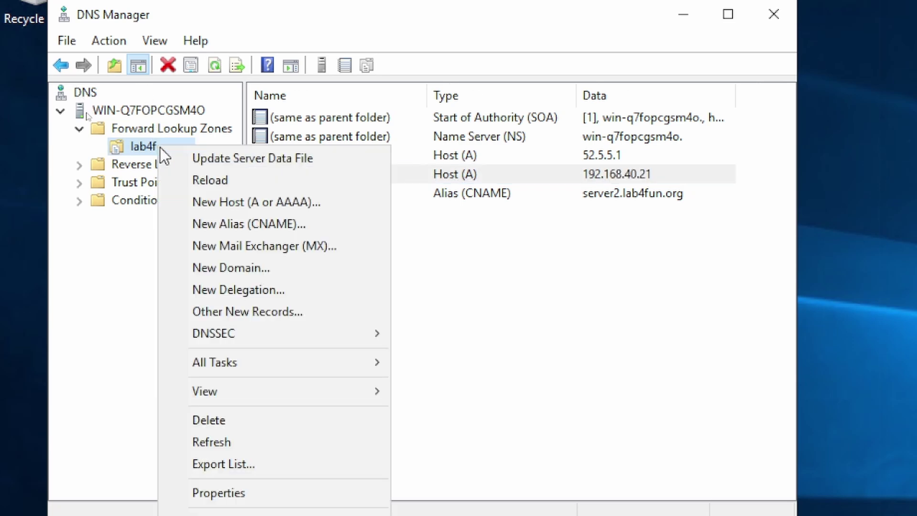
{"action": "left_click", "coordinate": [253, 205]}
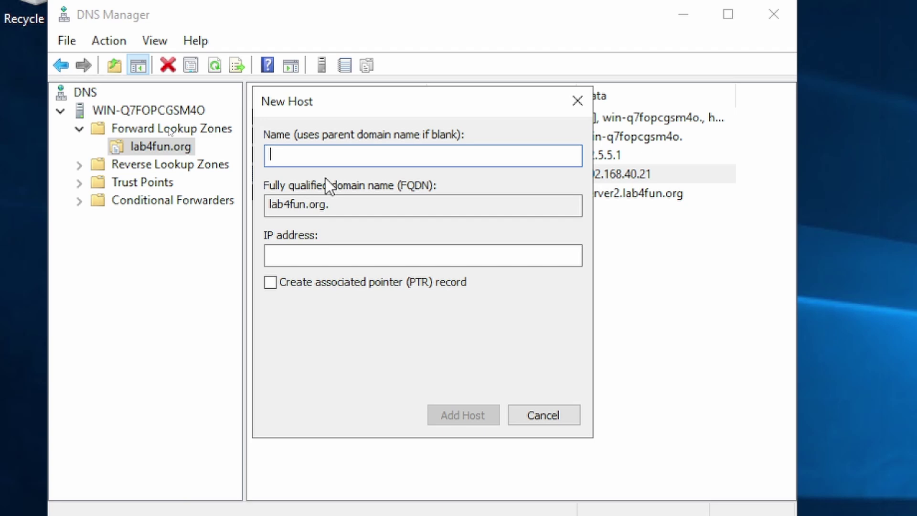
{"action": "type", "text": "pr"}
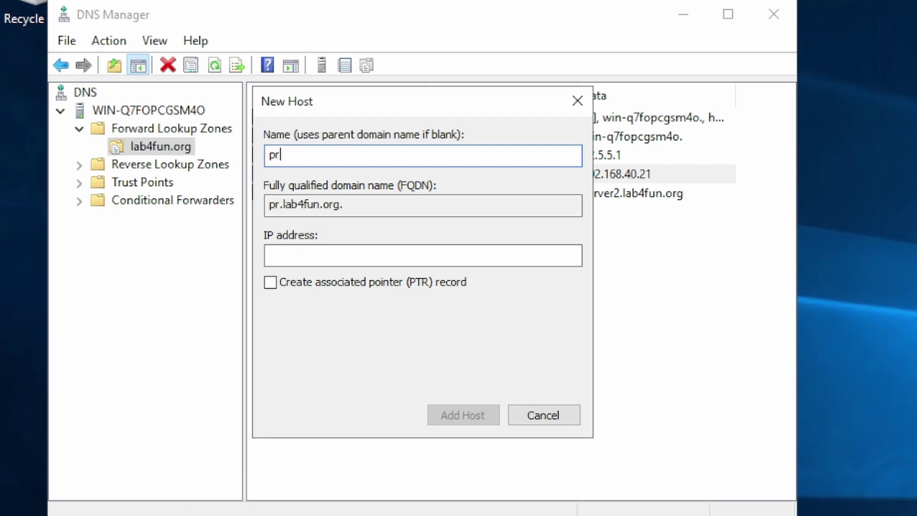
{"action": "type", "text": "ox"}
{"action": "key", "text": "BackSpace"}
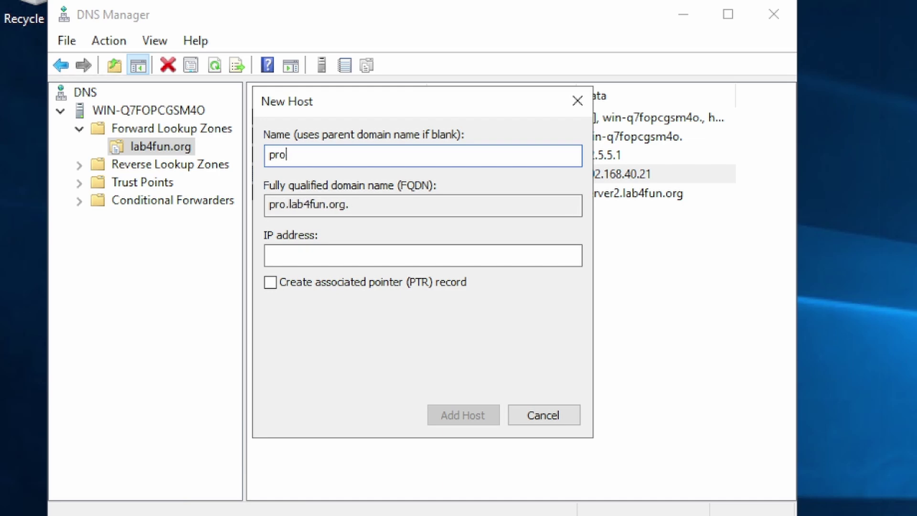
{"action": "key", "text": "BackSpace"}
{"action": "key", "text": "BackSpace"}
{"action": "key", "text": "BackSpace"}
{"action": "type", "text": "proxy"}
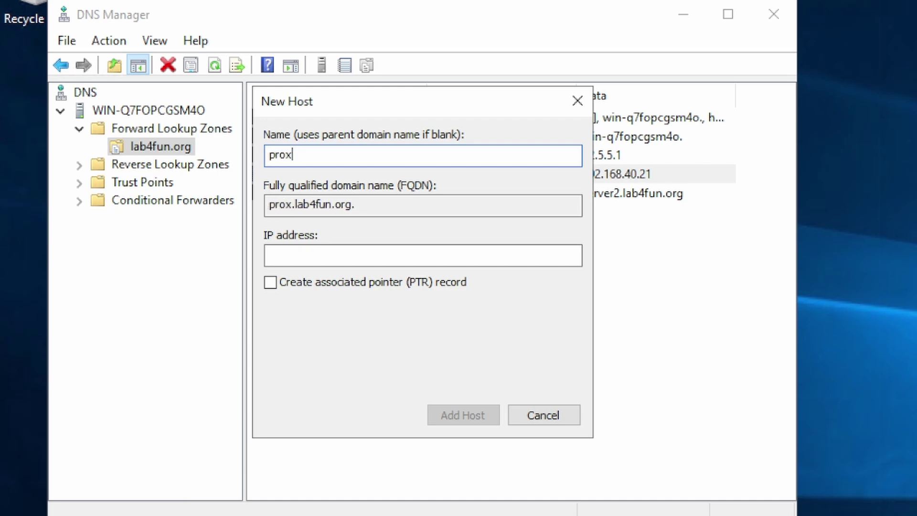
{"action": "left_click", "coordinate": [371, 251]}
{"action": "type", "text": "192.168."}
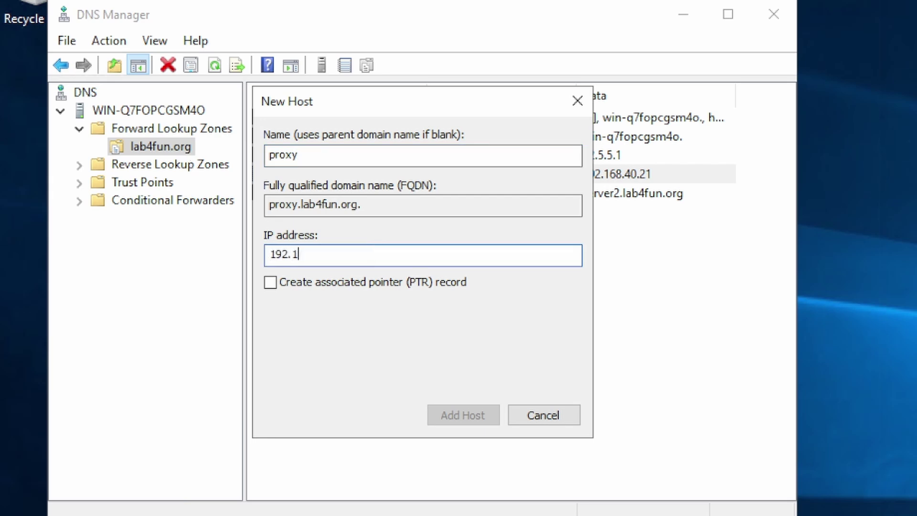
{"action": "type", "text": "40.12"}
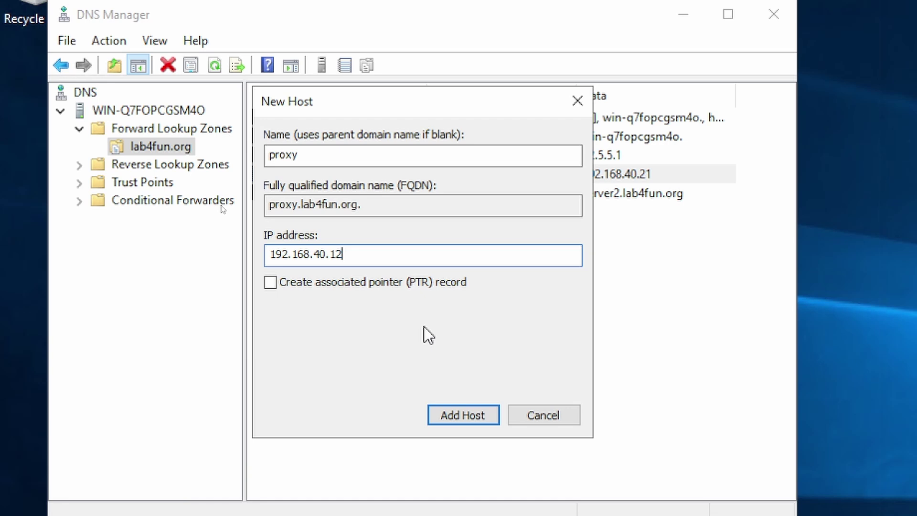
{"action": "left_click", "coordinate": [460, 415]}
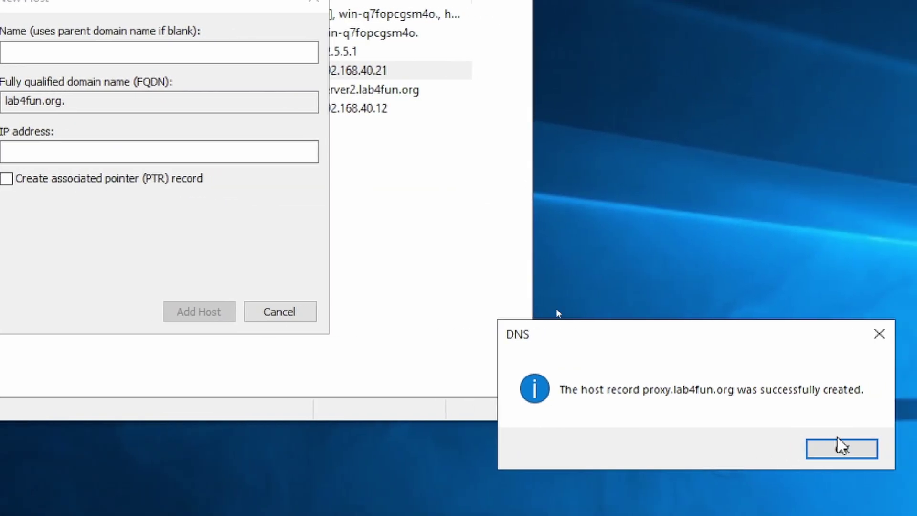
{"action": "left_click", "coordinate": [916, 515]}
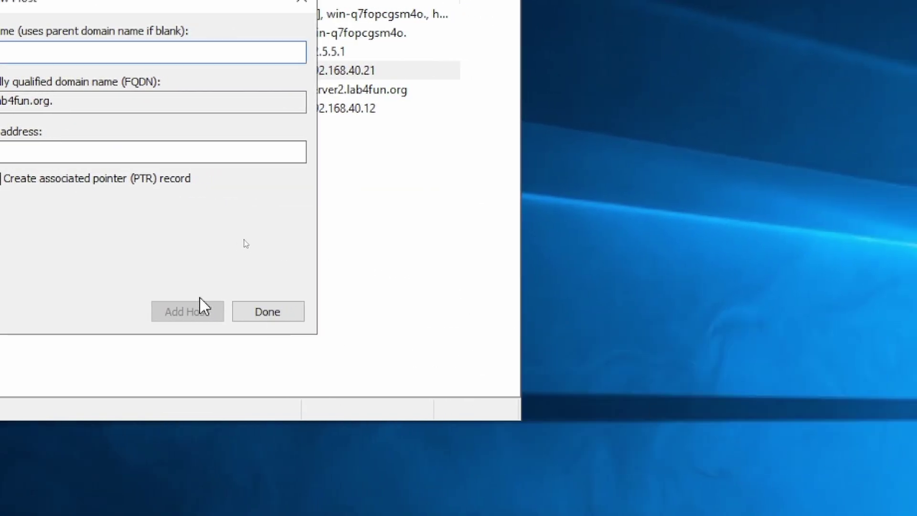
{"action": "left_click", "coordinate": [258, 313]}
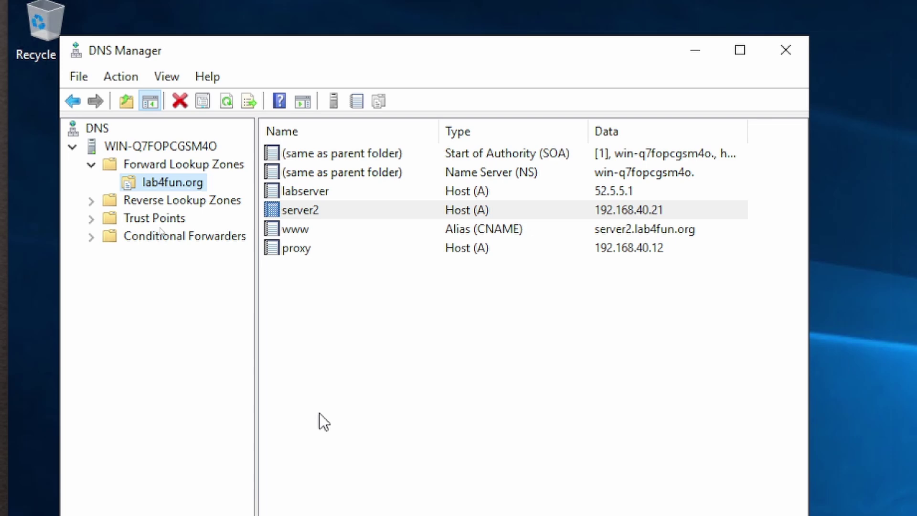
- Start a new host in lab4fun.org and name it proxy.mgmt
{"action": "right_click", "coordinate": [182, 188]}
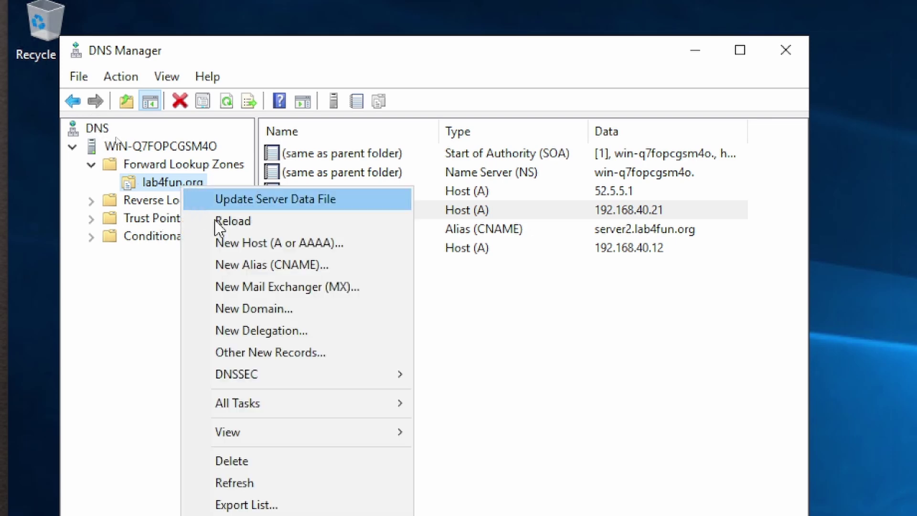
{"action": "left_click", "coordinate": [338, 253]}
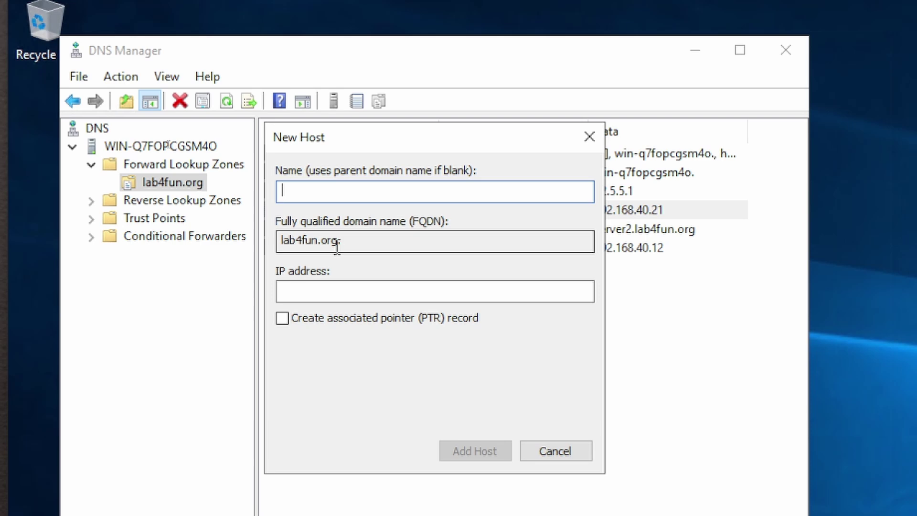
{"action": "type", "text": "pro"}
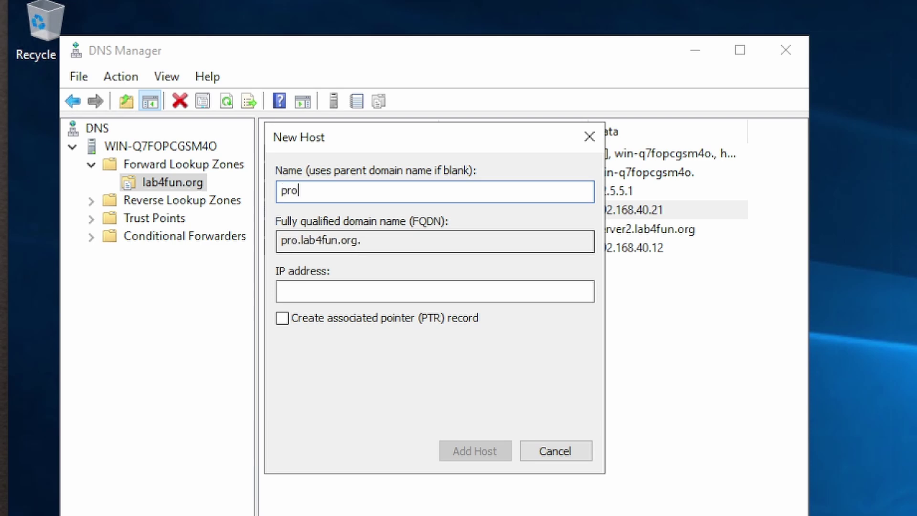
{"action": "type", "text": "xy."}
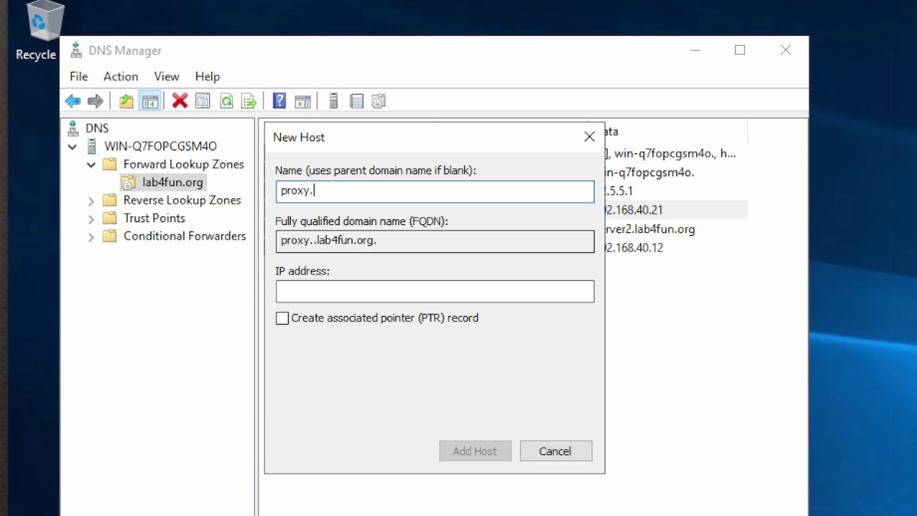
{"action": "type", "text": "lab"}
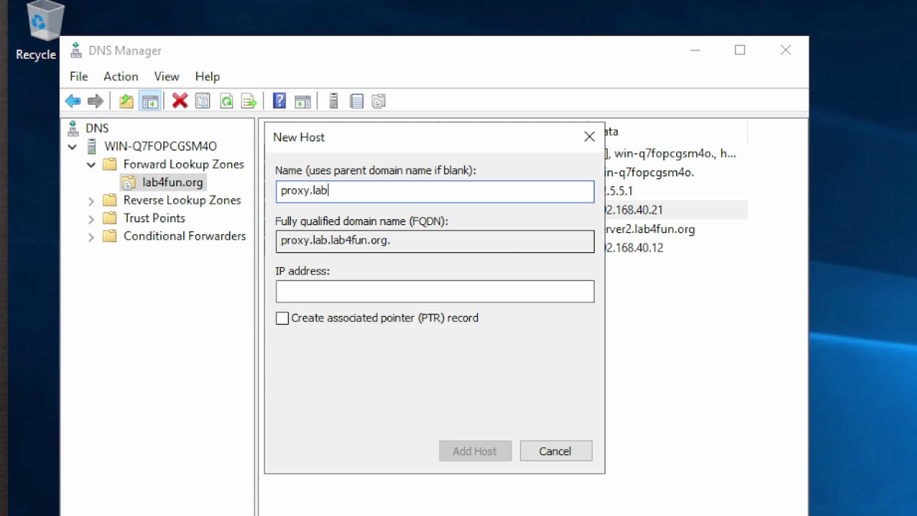
{"action": "left_click_drag", "start_coordinate": [304, 241], "coordinate": [365, 247]}
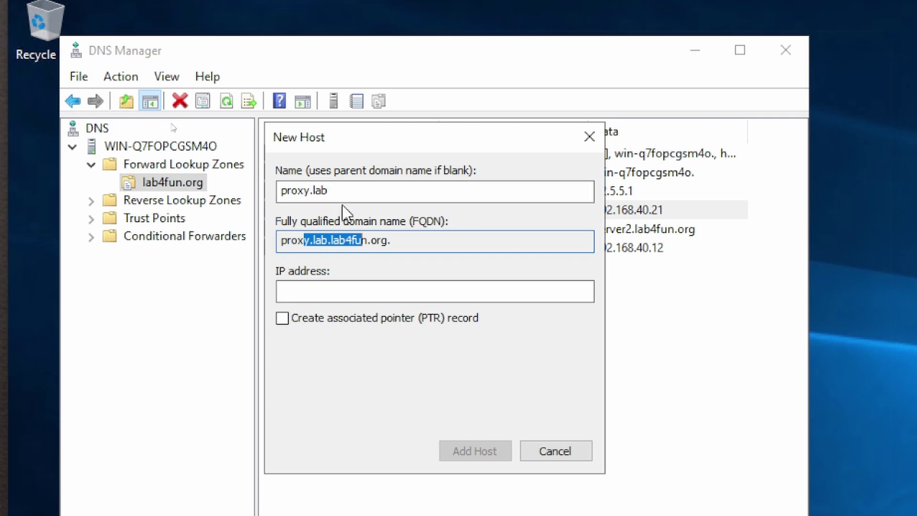
{"action": "left_click", "coordinate": [282, 241]}
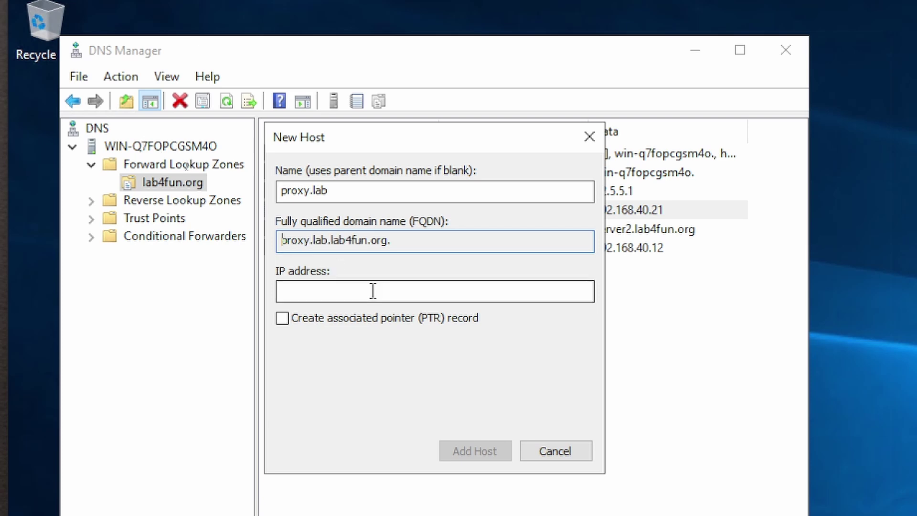
{"action": "left_click", "coordinate": [368, 201]}
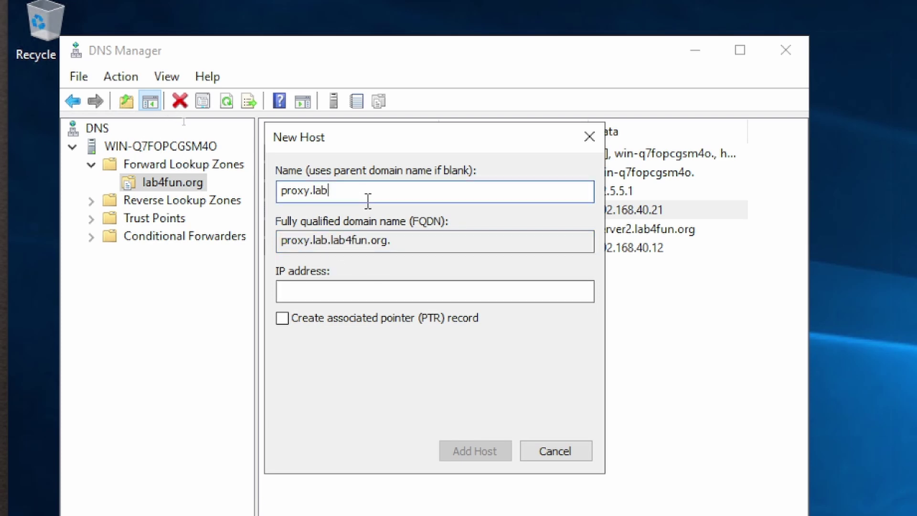
{"action": "key", "text": "BackSpace"}
{"action": "key", "text": "BackSpace"}
{"action": "key", "text": "BackSpace"}
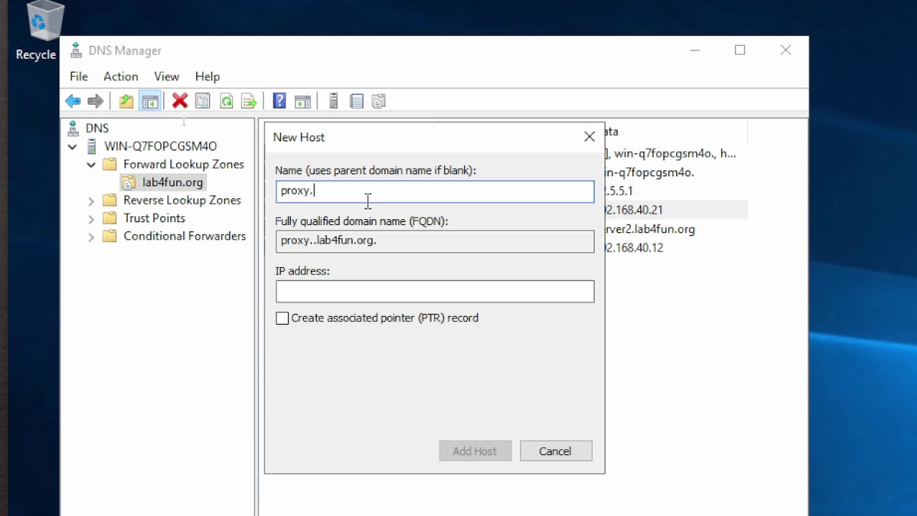
{"action": "type", "text": "mgmt"}
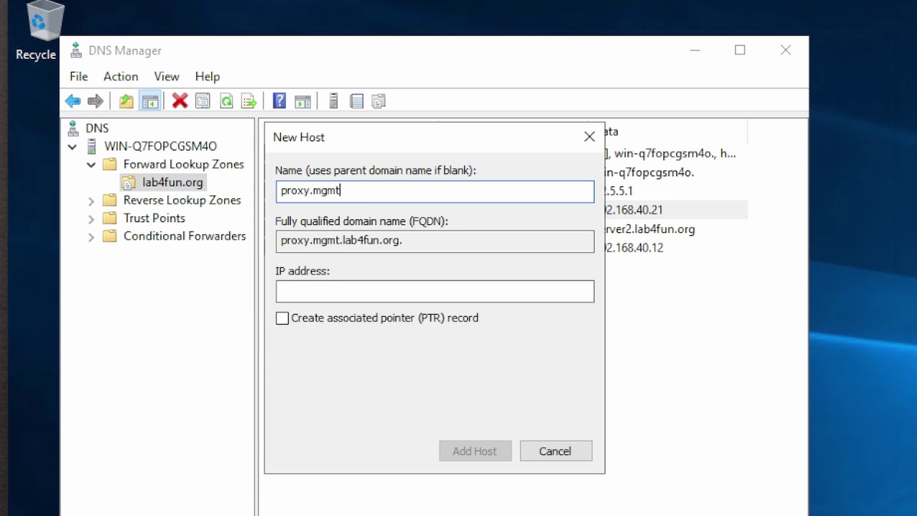
- Give the proxy.mgmt host IP 192.168.10.5, add it, and close the dialog
{"action": "left_click", "coordinate": [367, 297]}
{"action": "type", "text": "192.168.10.5"}
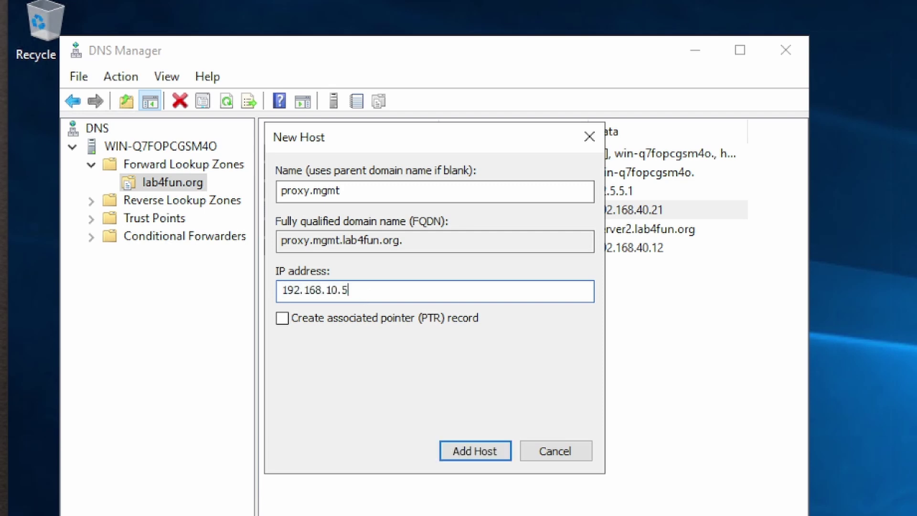
{"action": "left_click", "coordinate": [469, 451]}
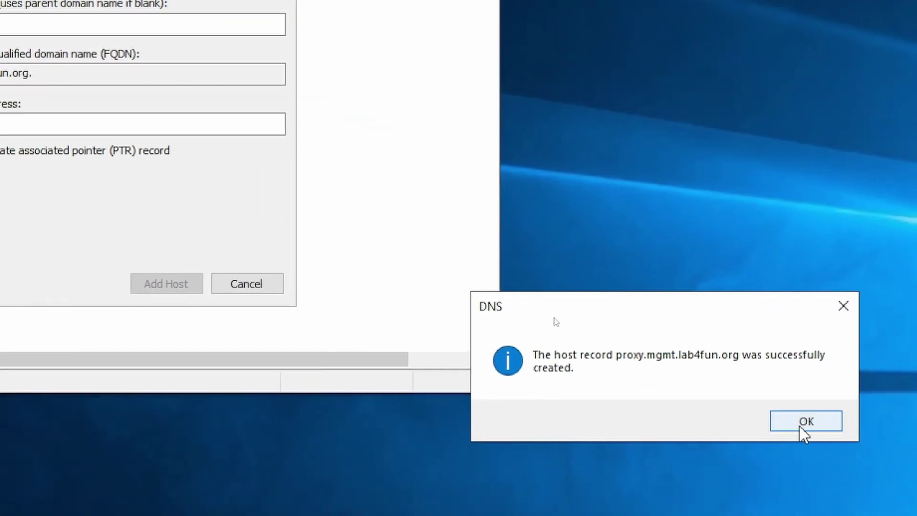
{"action": "left_click", "coordinate": [801, 428]}
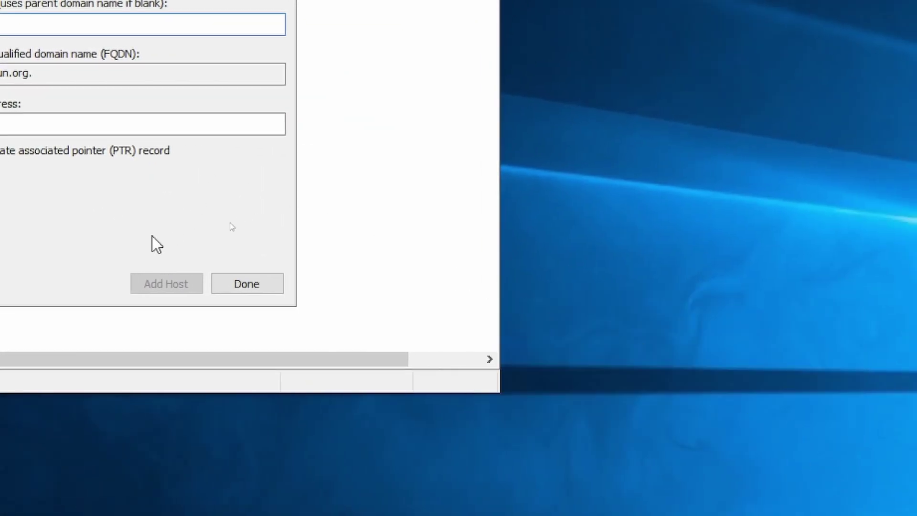
{"action": "left_click", "coordinate": [245, 290]}
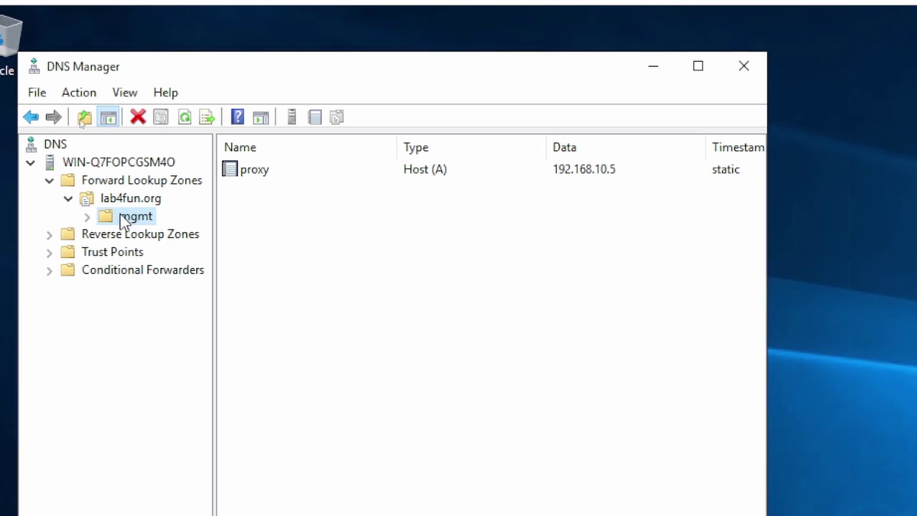
- Compare the records in the lab4fun.org zone and its mgmt subdomain
{"action": "left_click", "coordinate": [145, 197]}
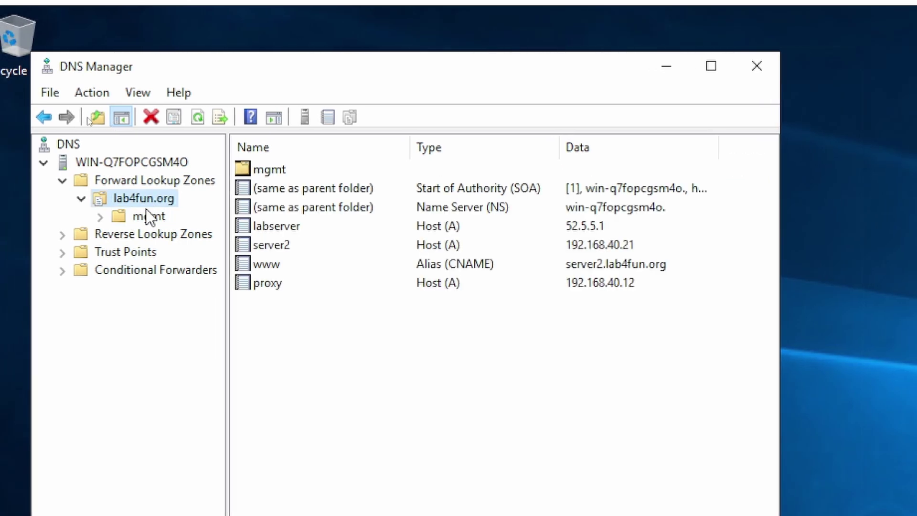
{"action": "left_click", "coordinate": [148, 215]}
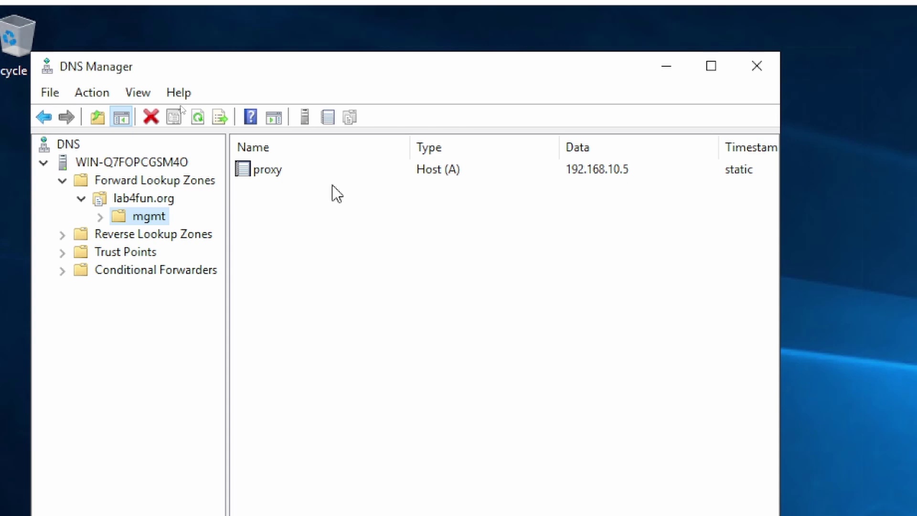
{"action": "left_click", "coordinate": [146, 203]}
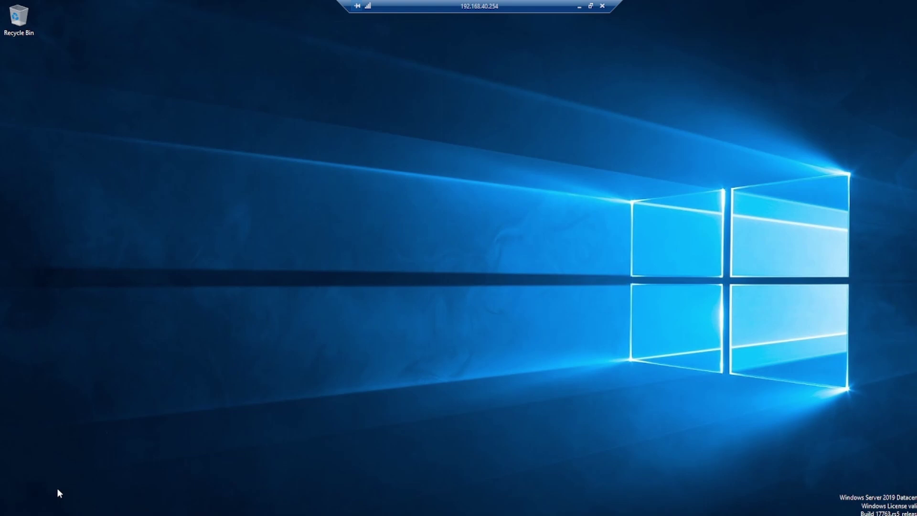
- Launch the DHCP console from Start and enlarge its window and tree pane
{"action": "key", "text": "super"}
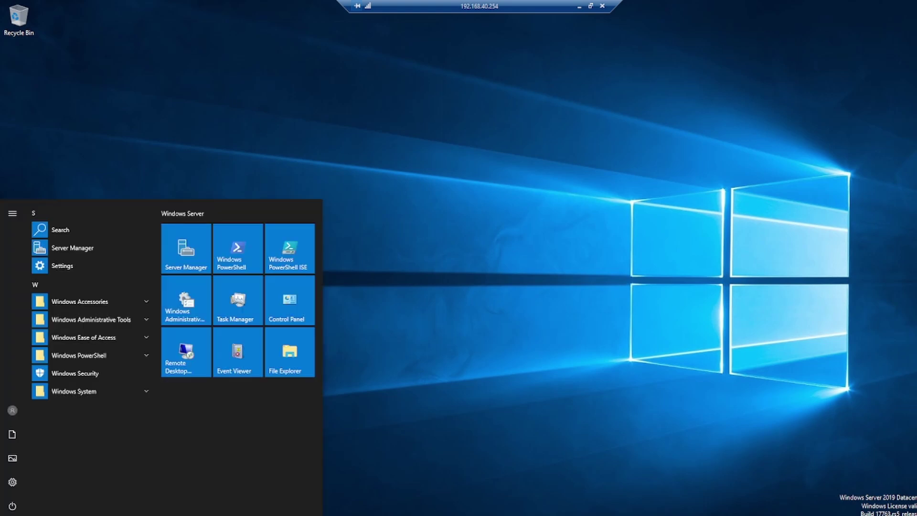
{"action": "type", "text": "dh"}
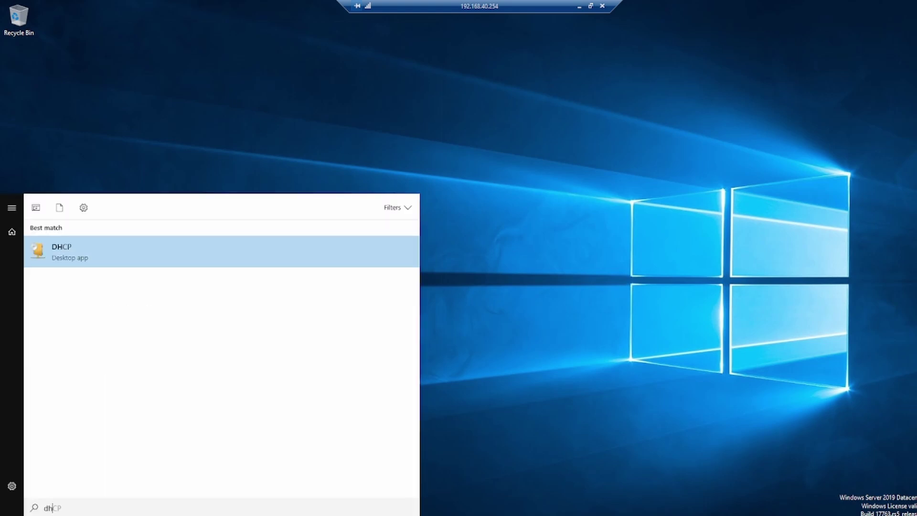
{"action": "key", "text": "Return"}
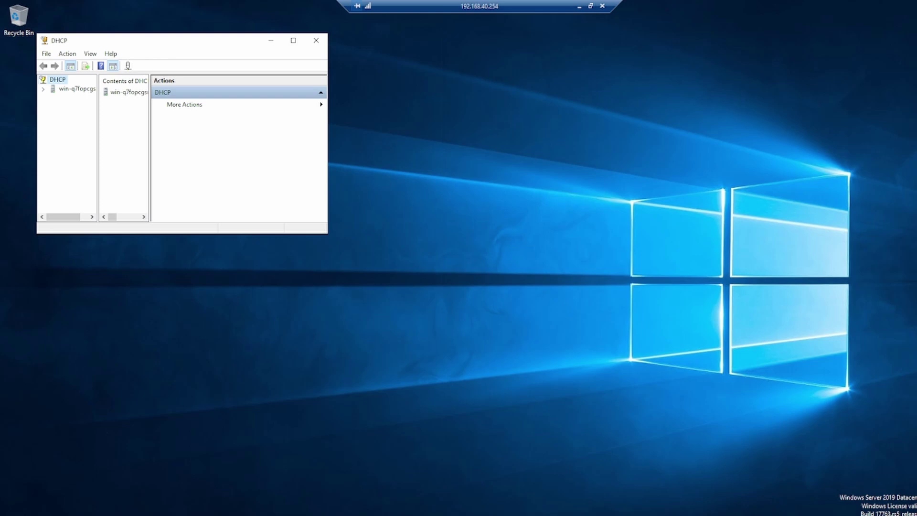
{"action": "double_click", "coordinate": [477, 5]}
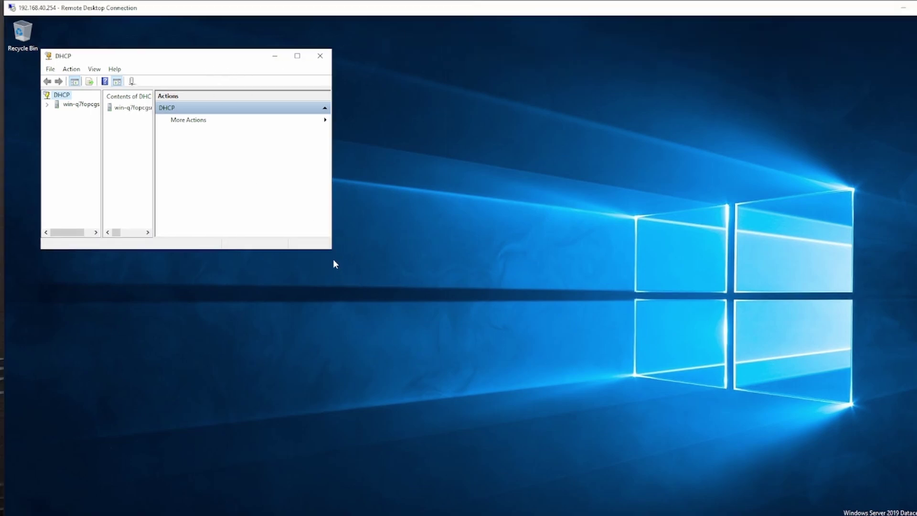
{"action": "left_click_drag", "start_coordinate": [342, 259], "coordinate": [483, 327]}
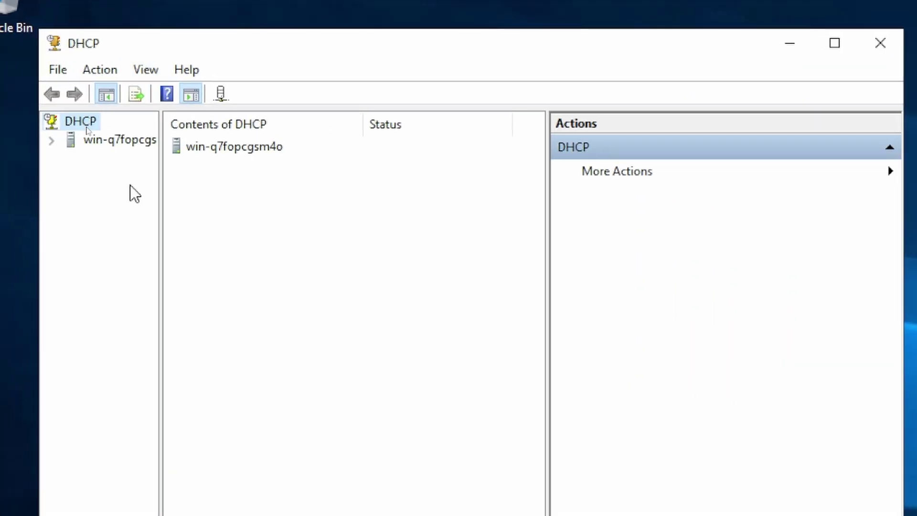
{"action": "left_click_drag", "start_coordinate": [162, 187], "coordinate": [288, 204]}
- Expand the DHCP server and its IPv4 node
{"action": "double_click", "coordinate": [90, 140]}
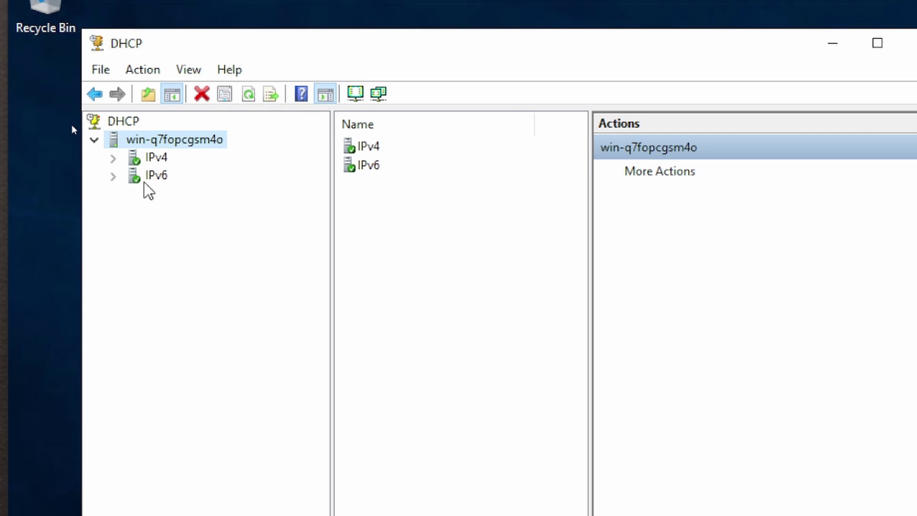
{"action": "left_click", "coordinate": [145, 162]}
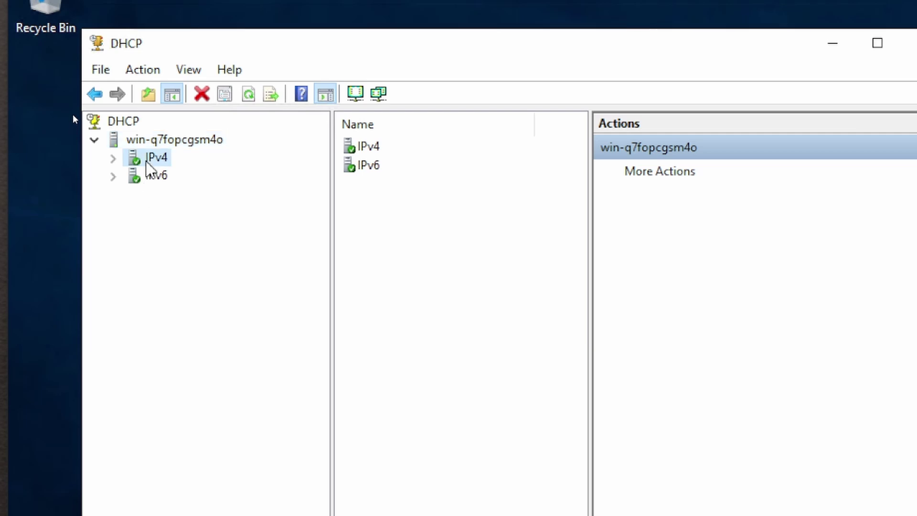
{"action": "double_click", "coordinate": [148, 161]}
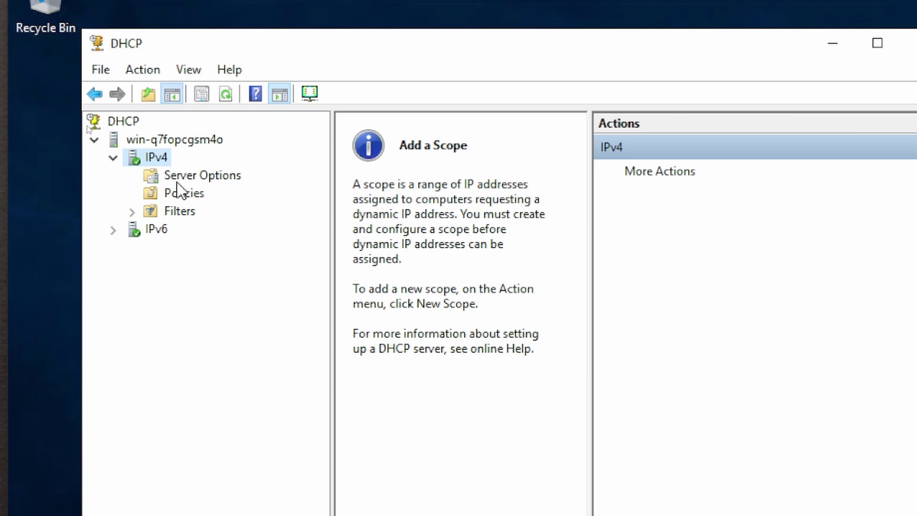
- Start the New Scope wizard on IPv4 and name the scope 'Core Network'
{"action": "right_click", "coordinate": [157, 161]}
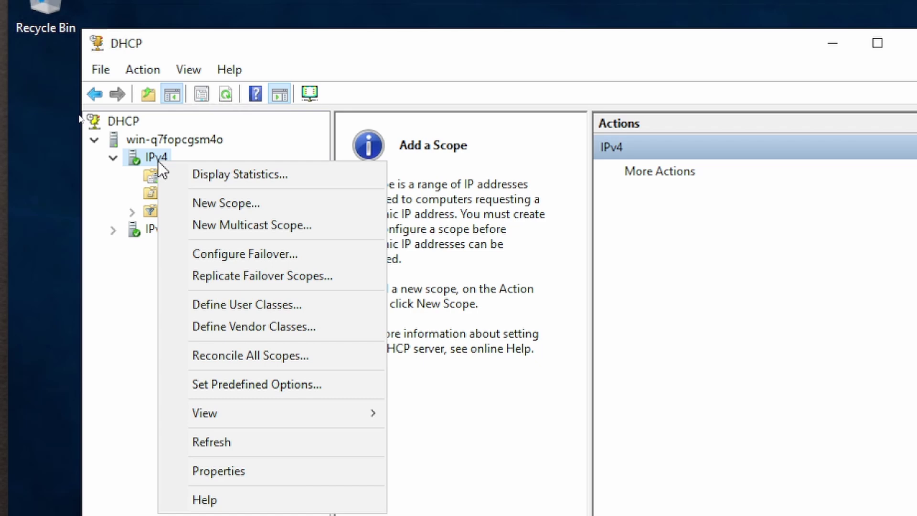
{"action": "left_click", "coordinate": [222, 203]}
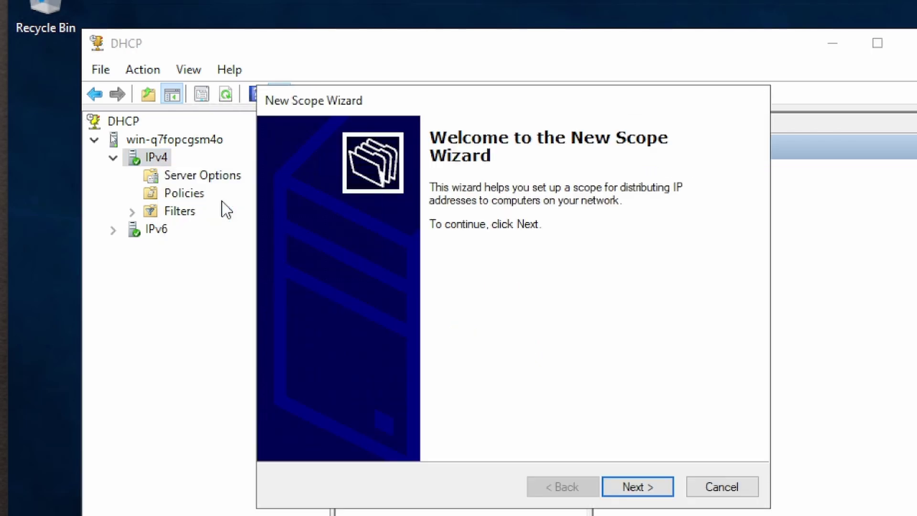
{"action": "left_click", "coordinate": [624, 473]}
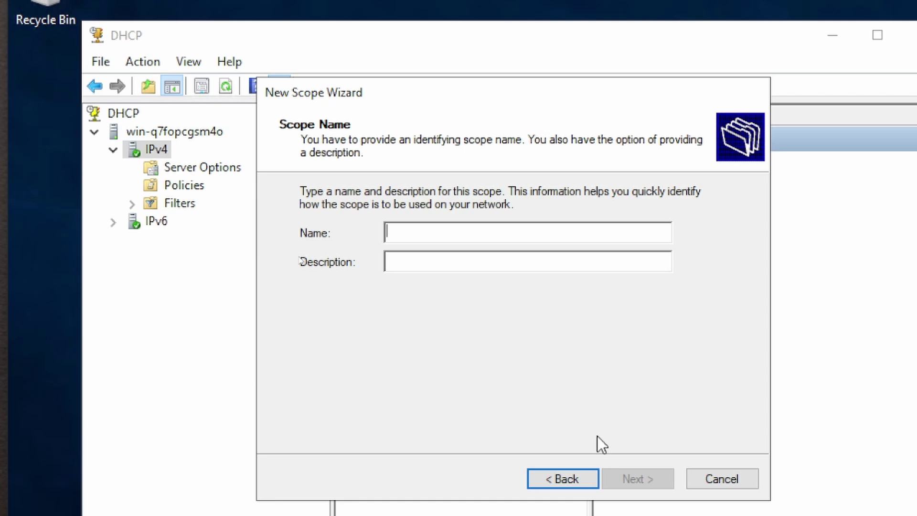
{"action": "type", "text": "Core Net"}
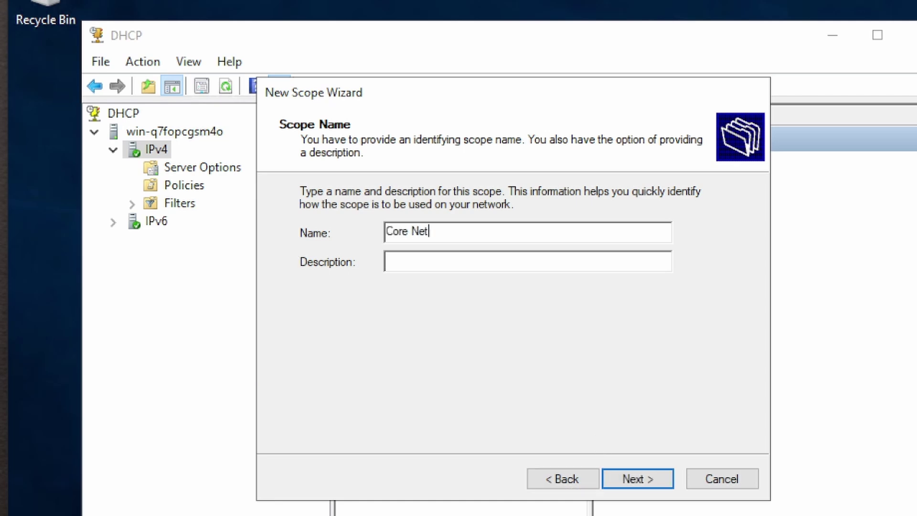
{"action": "type", "text": "work"}
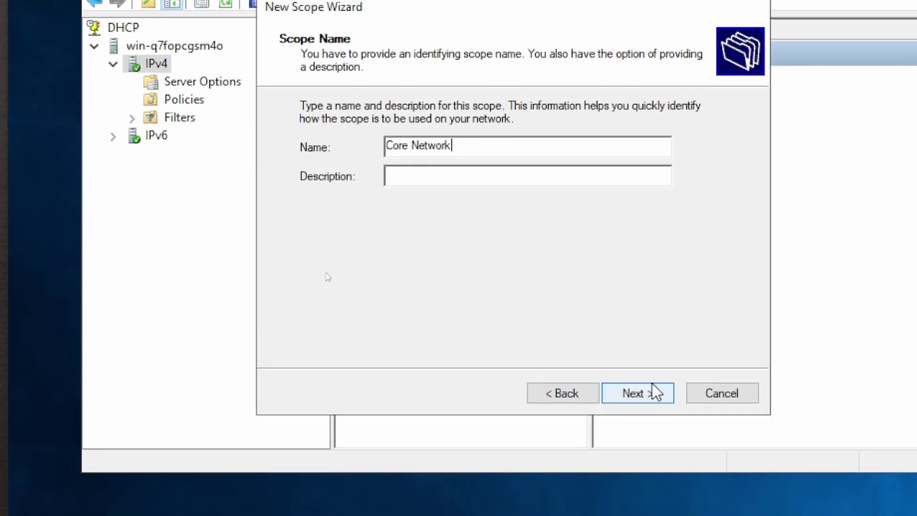
{"action": "left_click", "coordinate": [651, 471]}
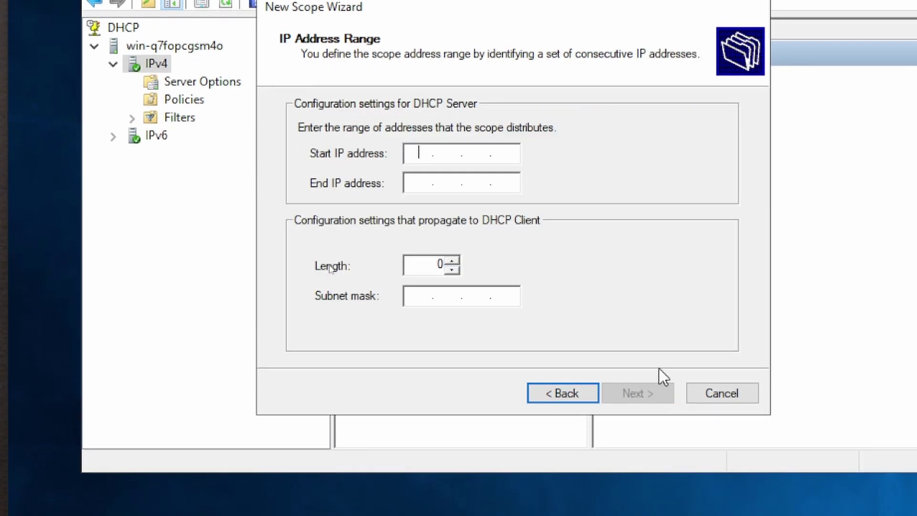
- Enter the range 192.168.40.200 to 192.168.40.240, fixing the end address after the warning
{"action": "type", "text": "192 . 168 . 40 . "}
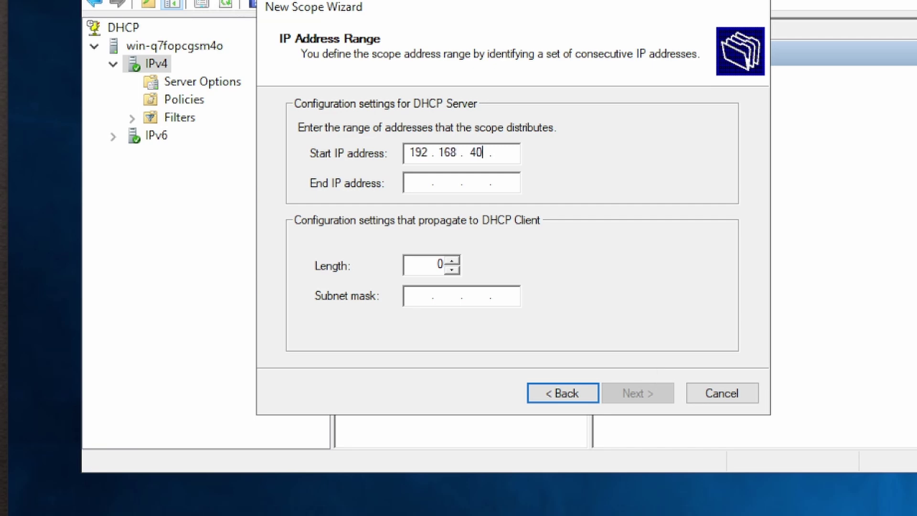
{"action": "type", "text": "200"}
{"action": "key", "text": "Tab"}
{"action": "type", "text": "192 . "}
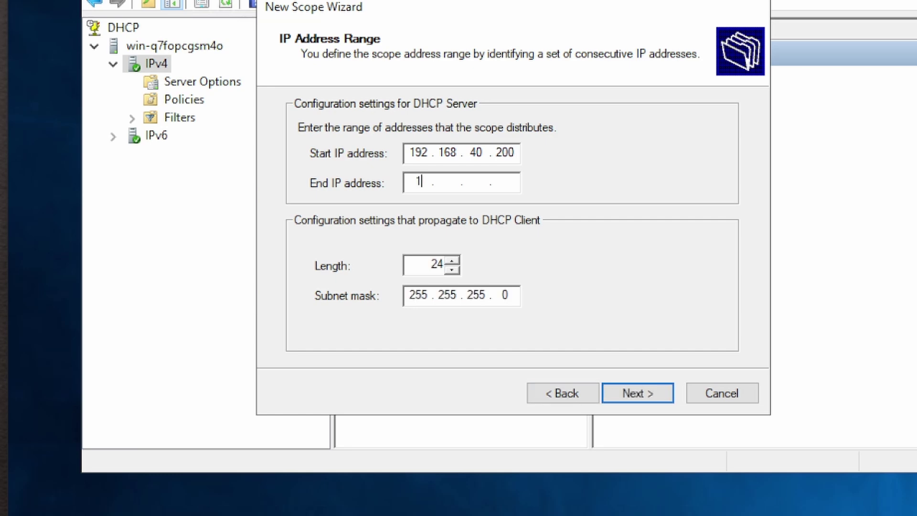
{"action": "type", "text": "168 . 40 ."}
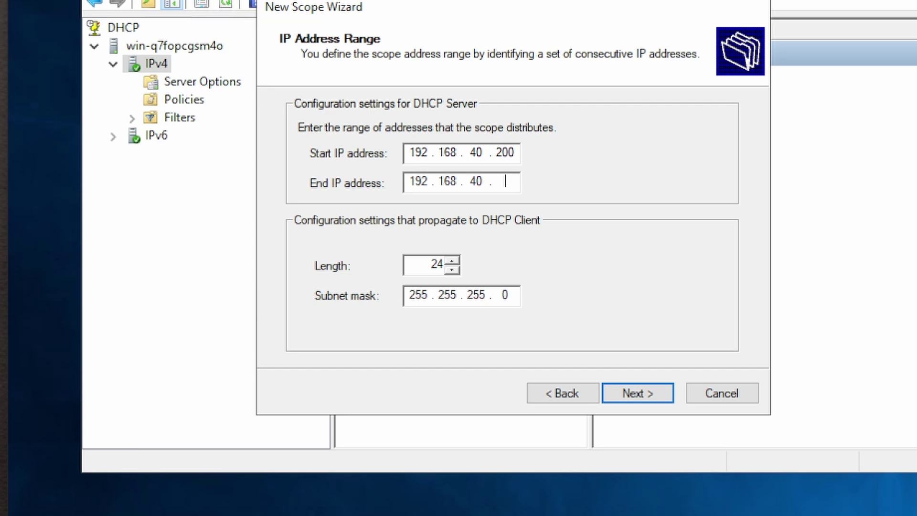
{"action": "type", "text": "40"}
{"action": "left_click", "coordinate": [646, 391]}
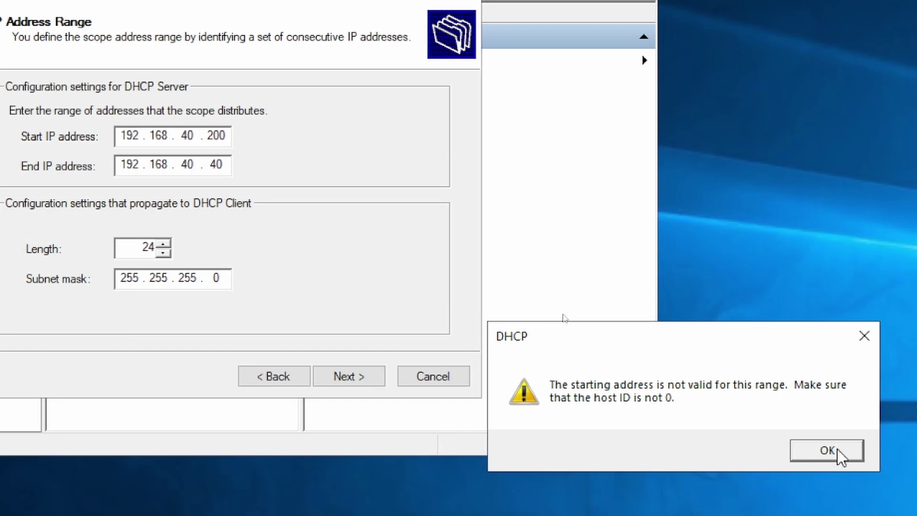
{"action": "left_click", "coordinate": [838, 450]}
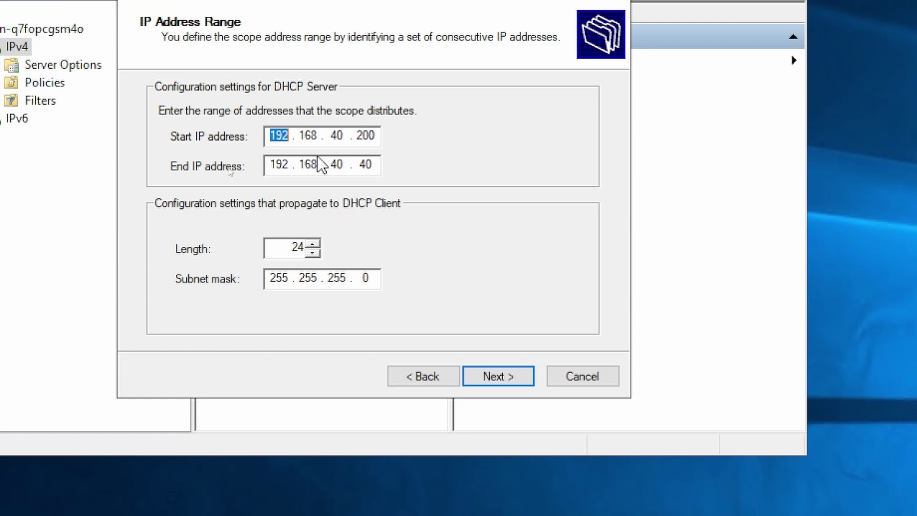
{"action": "left_click", "coordinate": [359, 164]}
- Complete the end address as 192.168.40.240 and skip adding exclusions
{"action": "type", "text": "2"}
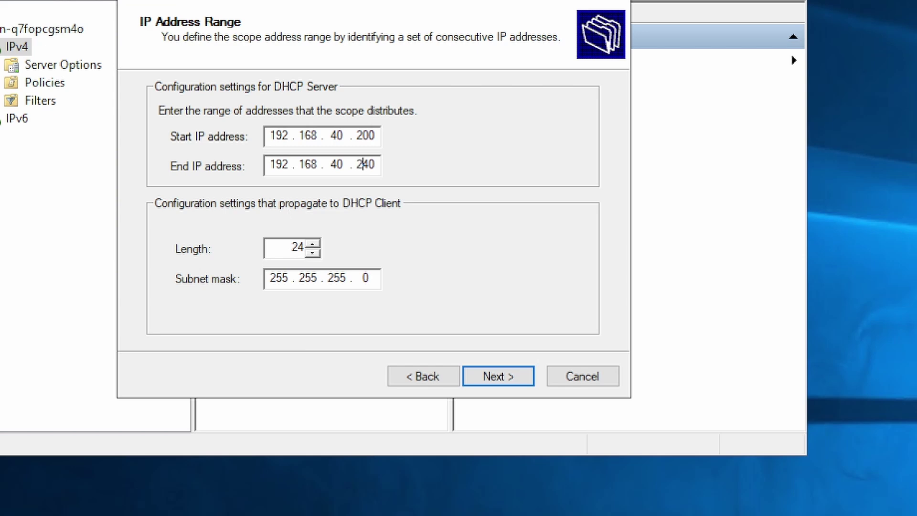
{"action": "left_click", "coordinate": [492, 376]}
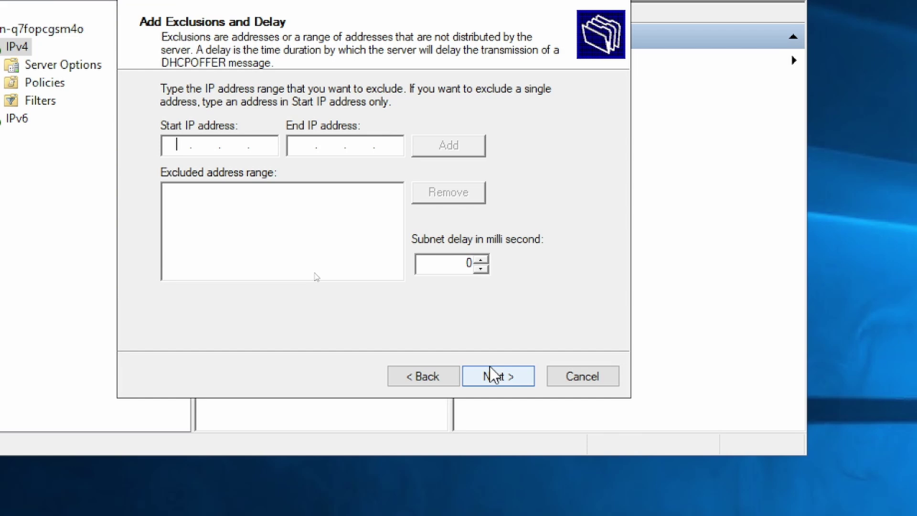
{"action": "left_click", "coordinate": [494, 375]}
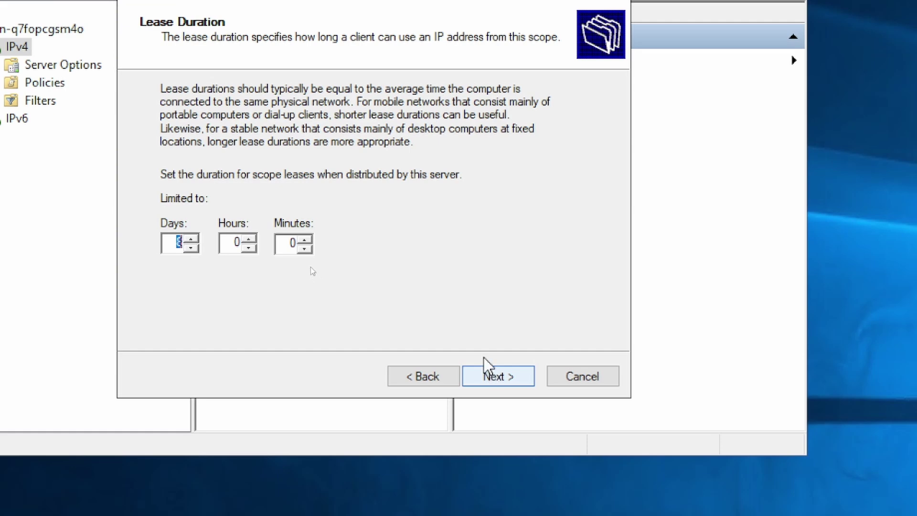
- Set the lease duration to 4 and choose to configure DHCP options now
{"action": "type", "text": "4"}
{"action": "left_click", "coordinate": [496, 378]}
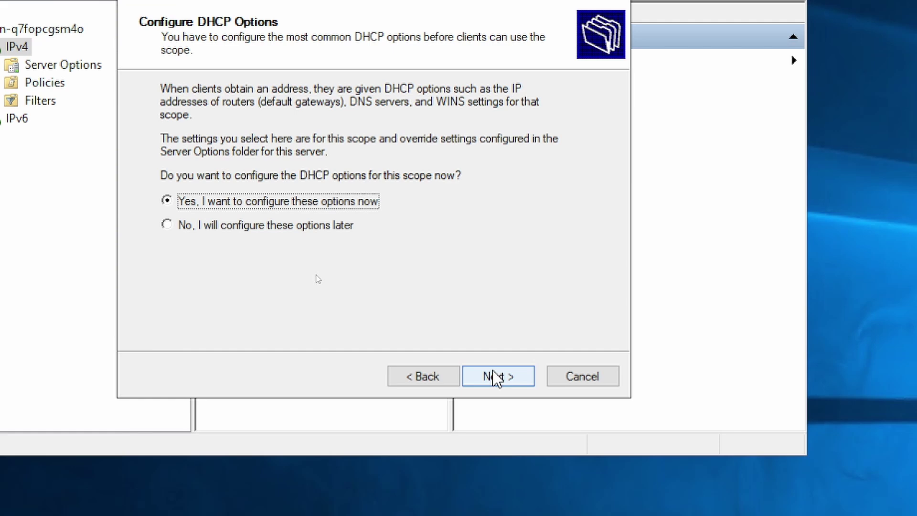
{"action": "left_click", "coordinate": [311, 224]}
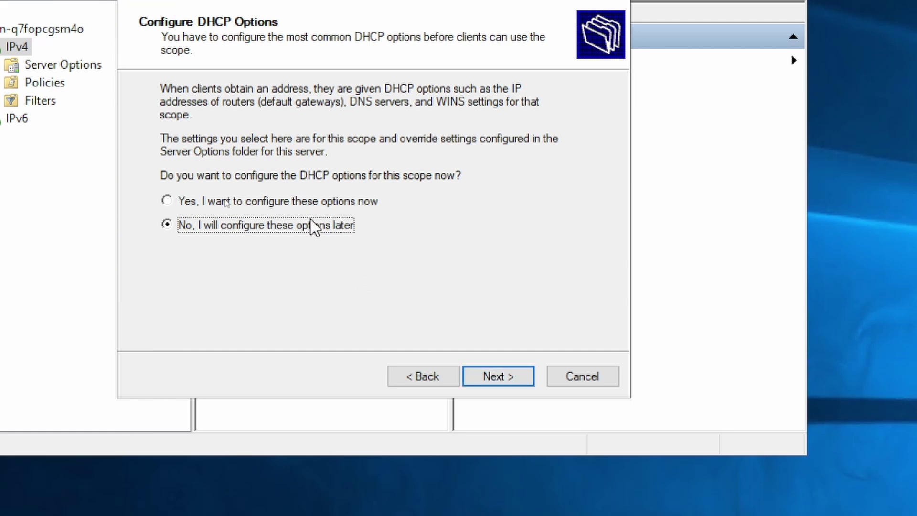
{"action": "left_click", "coordinate": [308, 201]}
- Add 192.168.40.1 as the scope's default gateway
{"action": "left_click", "coordinate": [502, 369]}
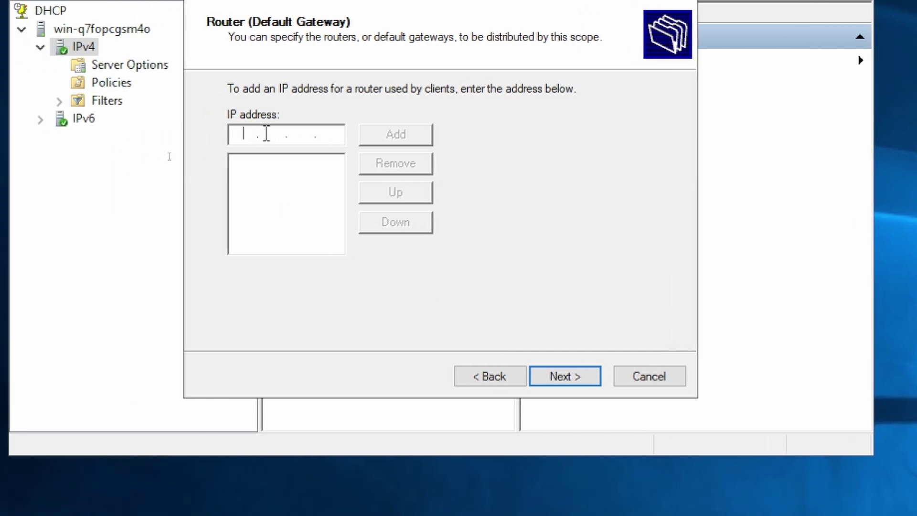
{"action": "type", "text": "192 . 168 . 40 . 1"}
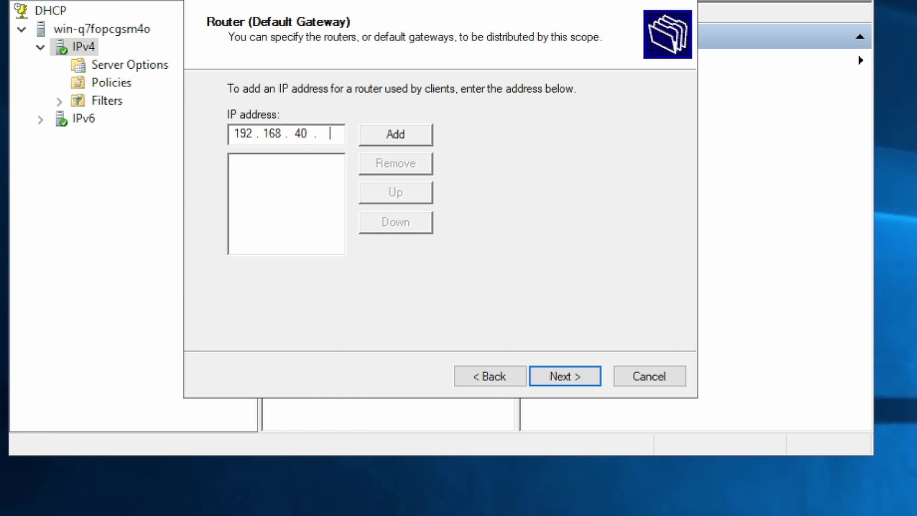
{"action": "left_click", "coordinate": [377, 136]}
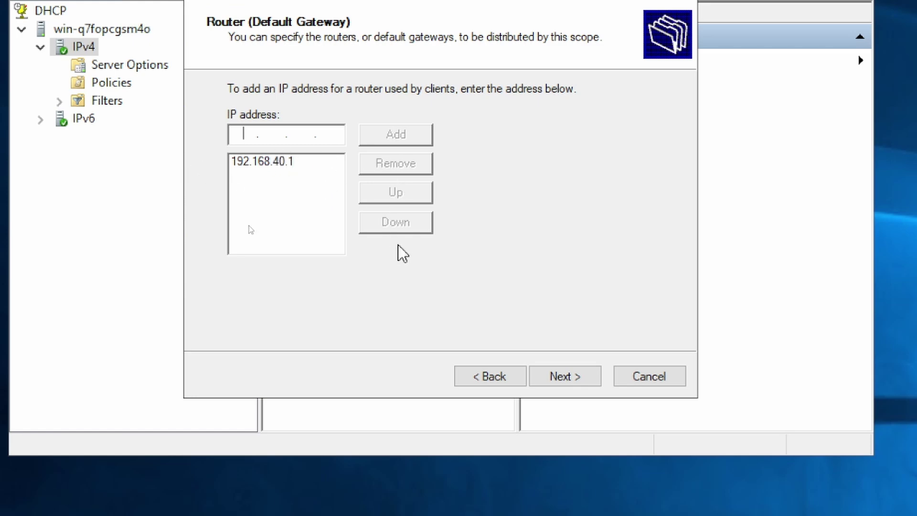
{"action": "left_click", "coordinate": [562, 378]}
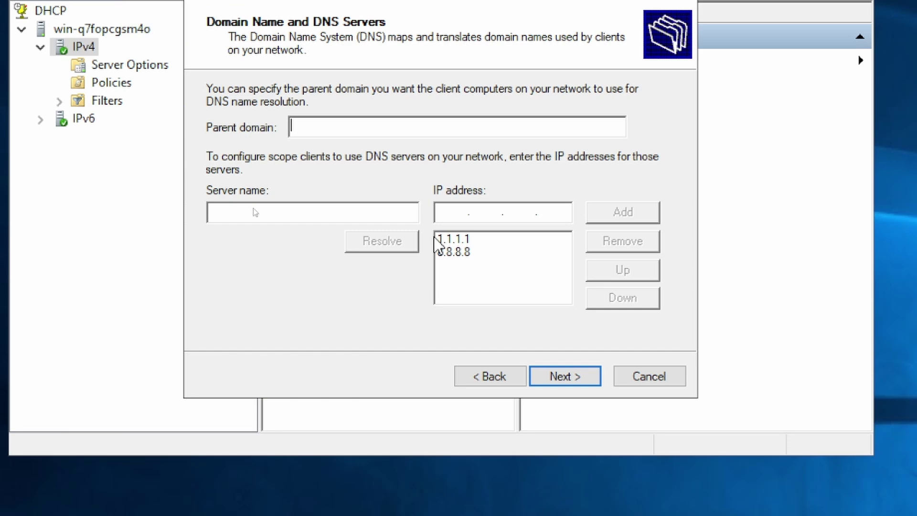
- Set parent domain lab4fun.org and replace DNS server 8.8.8.8 with 192.168.40.254
{"action": "type", "text": "lab4fun"}
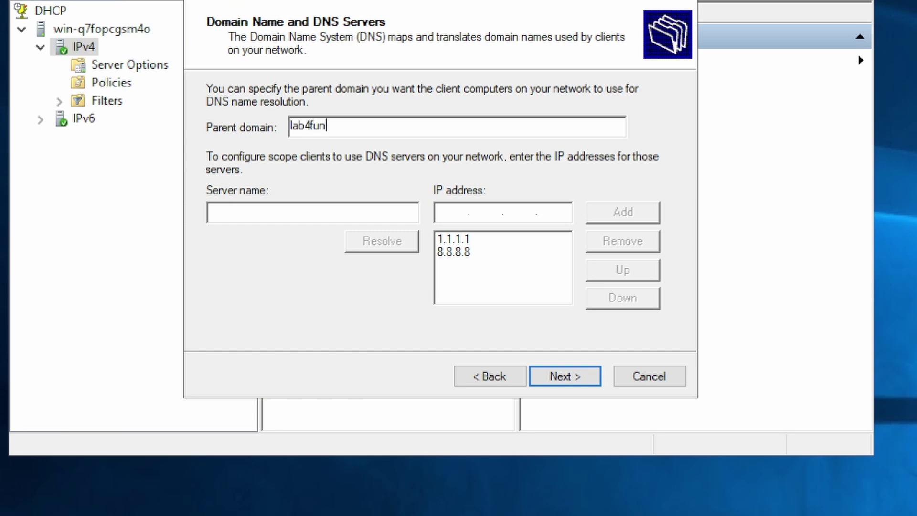
{"action": "type", "text": ".org"}
{"action": "left_click", "coordinate": [447, 214]}
{"action": "left_click", "coordinate": [516, 258]}
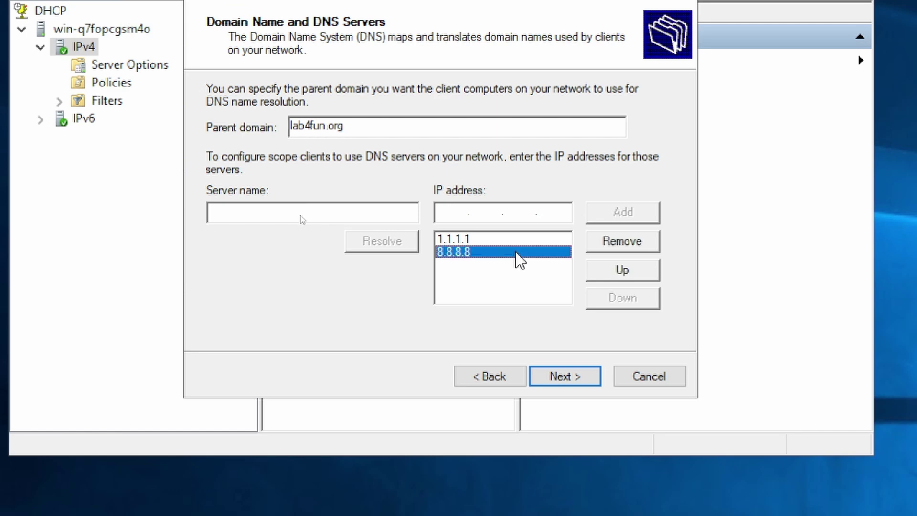
{"action": "left_click", "coordinate": [629, 240]}
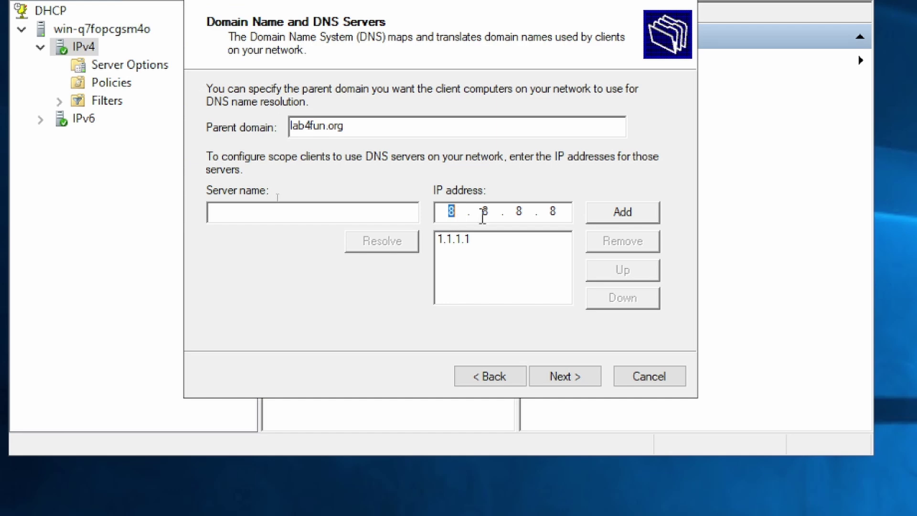
{"action": "type", "text": "192.168.40.8"}
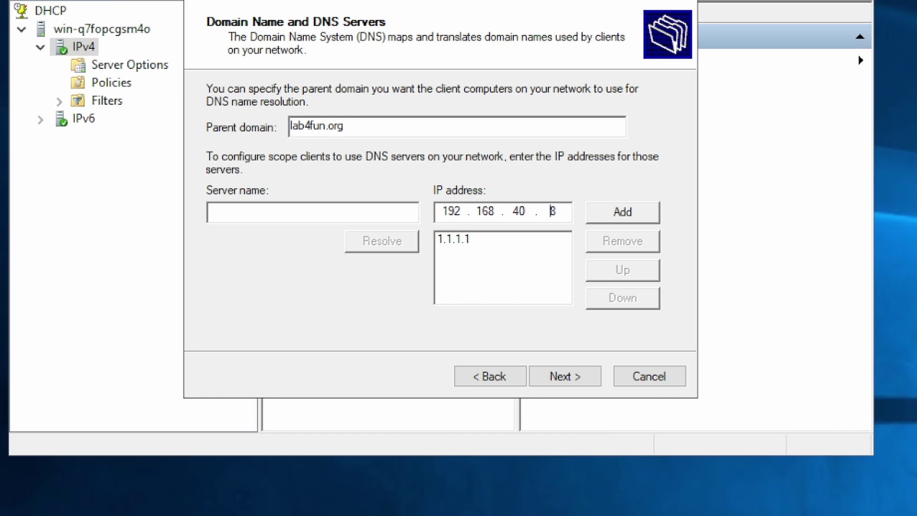
{"action": "key", "text": "BackSpace"}
{"action": "type", "text": "254"}
{"action": "left_click", "coordinate": [600, 211]}
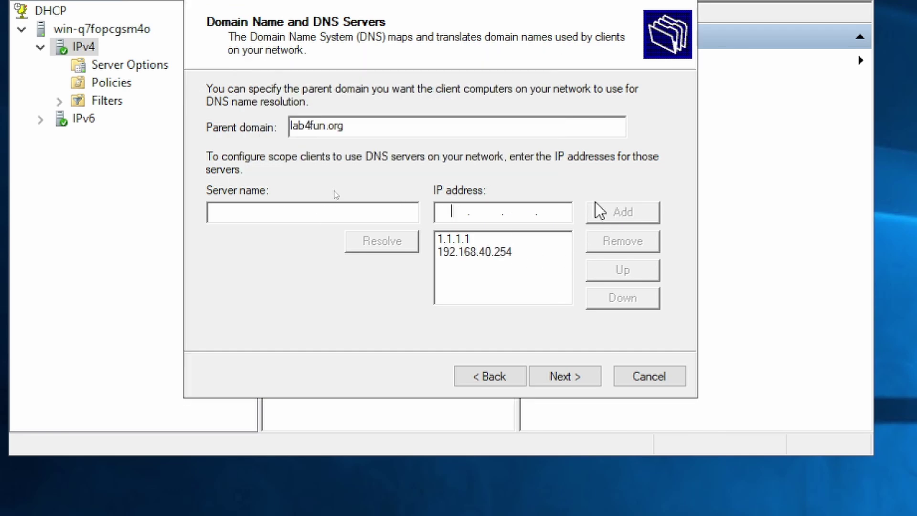
- Skip the WINS servers page, choose to activate the scope later, and finish the New Scope wizard
{"action": "left_click", "coordinate": [564, 379]}
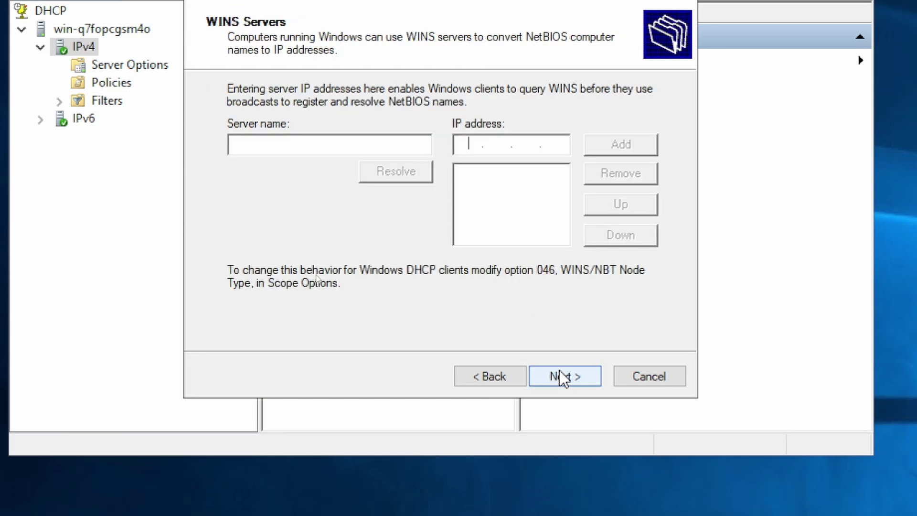
{"action": "left_click", "coordinate": [563, 379]}
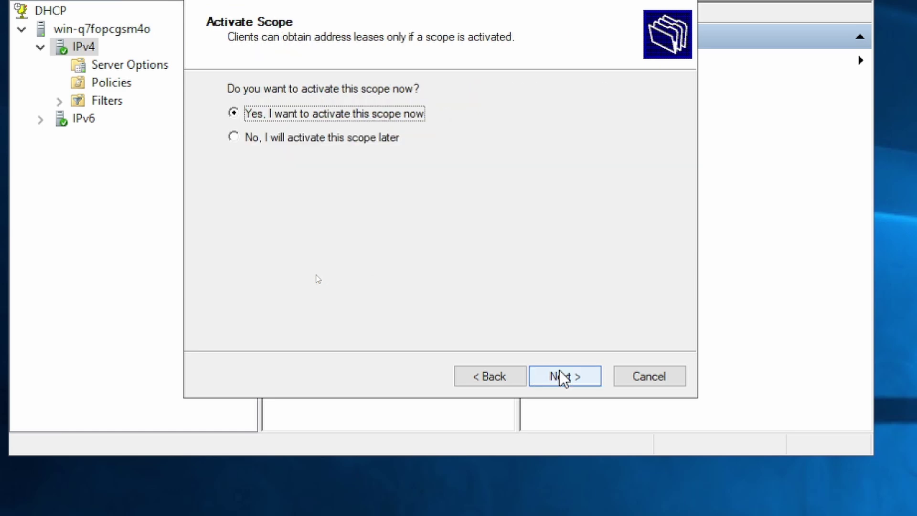
{"action": "left_click", "coordinate": [361, 140]}
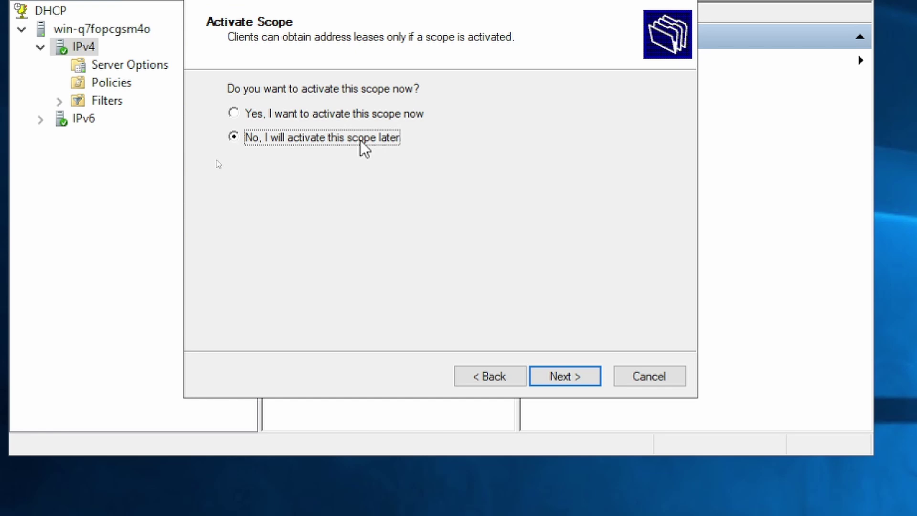
{"action": "left_click", "coordinate": [571, 370]}
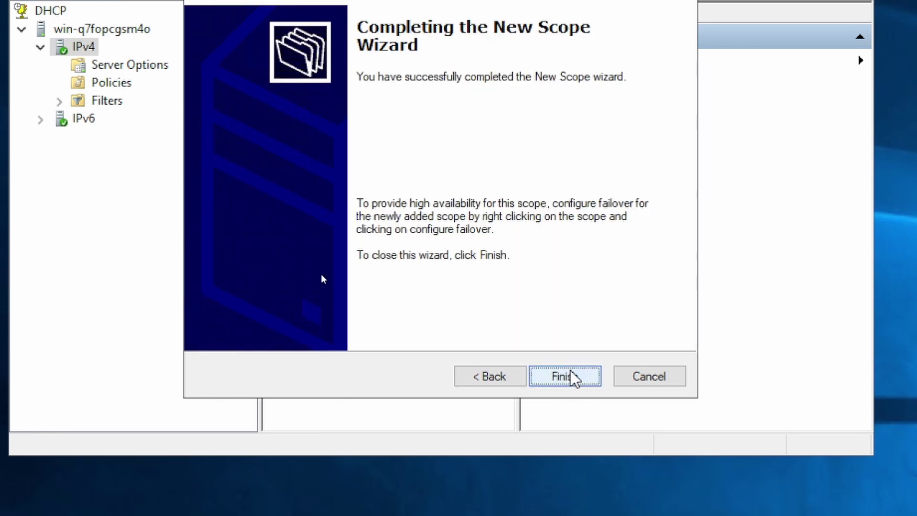
{"action": "left_click", "coordinate": [570, 375]}
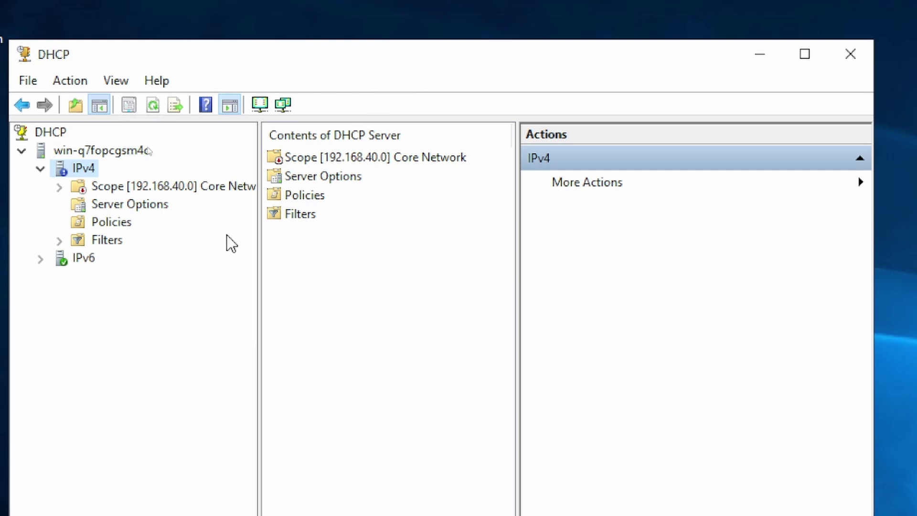
- Expand the Core Network scope and check that its Address Leases list is empty
{"action": "left_click", "coordinate": [117, 188]}
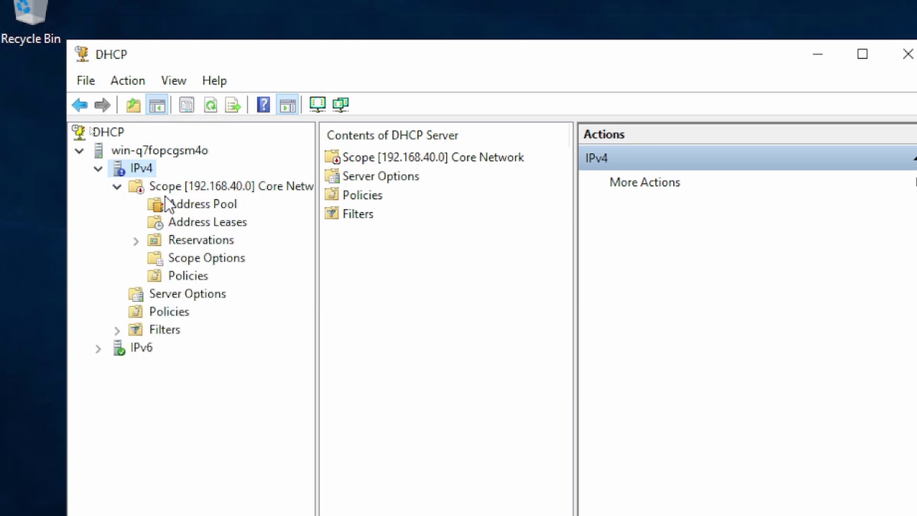
{"action": "left_click", "coordinate": [193, 223]}
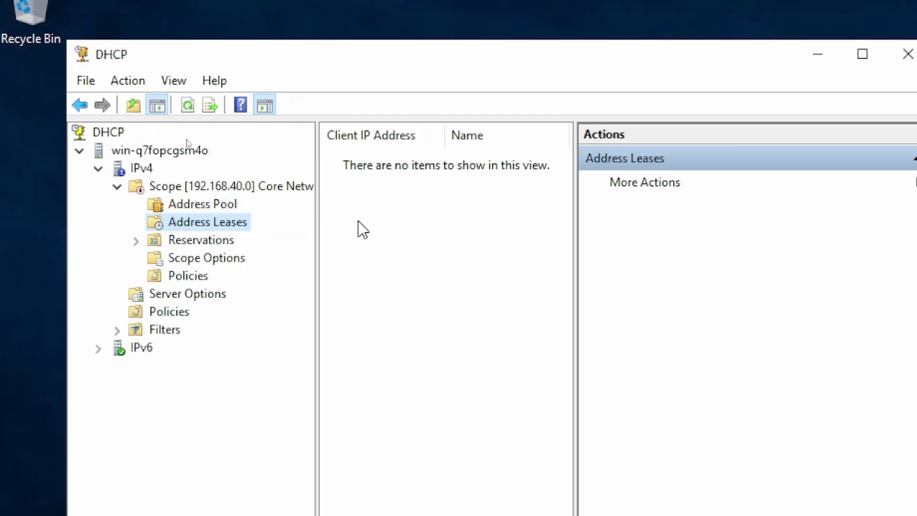
{"action": "right_click", "coordinate": [362, 188]}
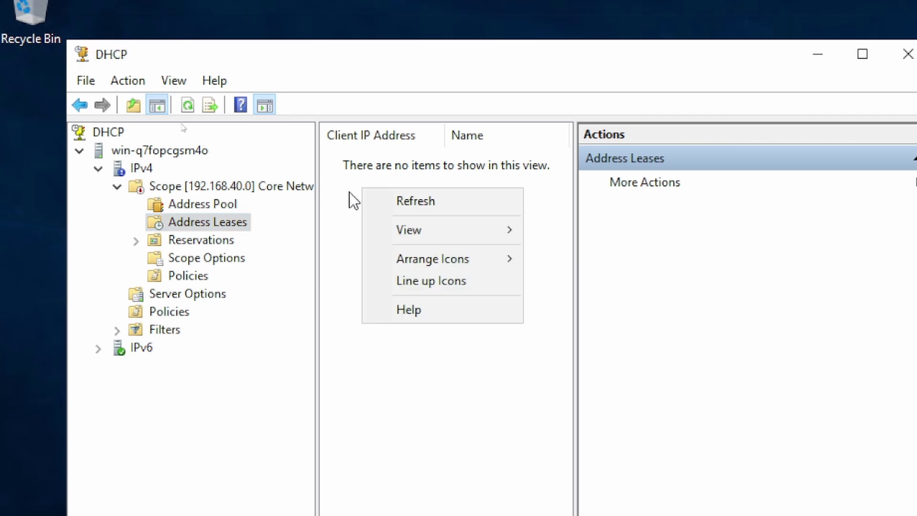
{"action": "left_click", "coordinate": [349, 192]}
- Start a new reservation for the address ending in .201 and enter a name, then close without adding it
{"action": "left_click", "coordinate": [188, 240]}
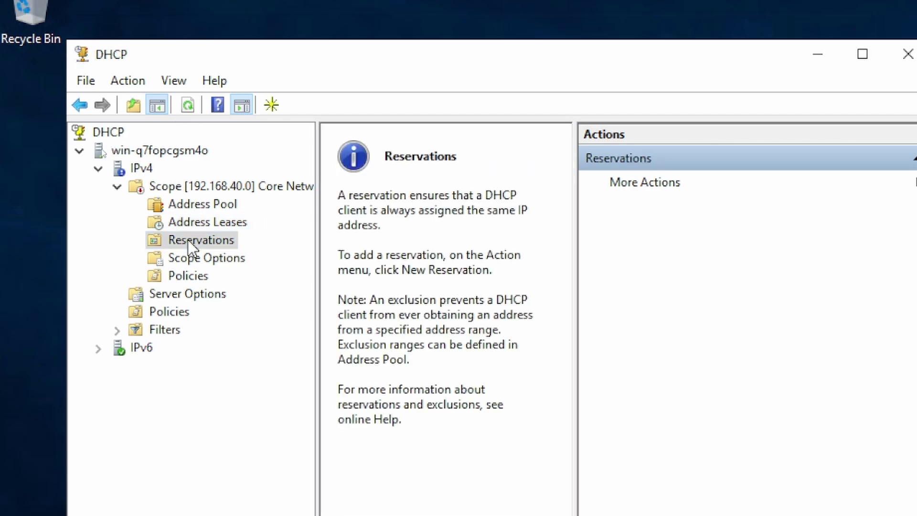
{"action": "right_click", "coordinate": [187, 240]}
{"action": "left_click", "coordinate": [226, 246]}
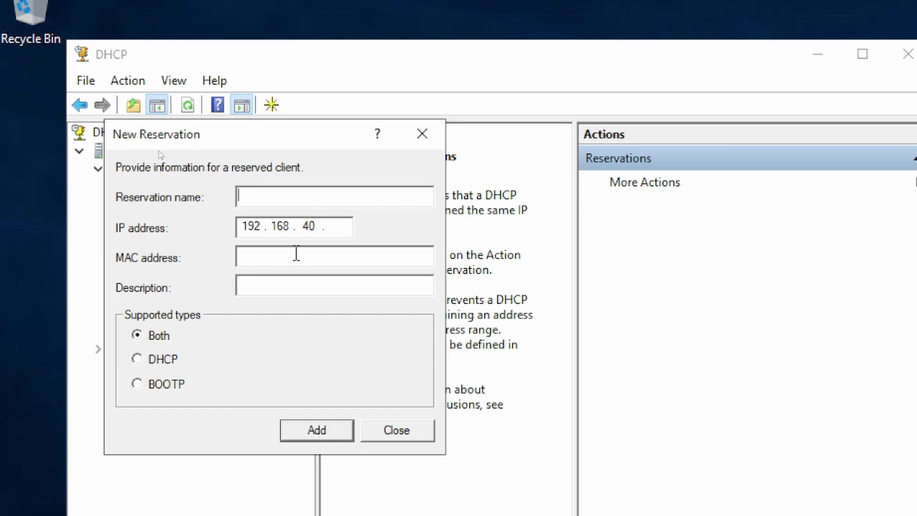
{"action": "left_click", "coordinate": [335, 228]}
{"action": "type", "text": "201"}
{"action": "left_click", "coordinate": [305, 195]}
{"action": "type", "text": "Tim"}
{"action": "left_click", "coordinate": [407, 435]}
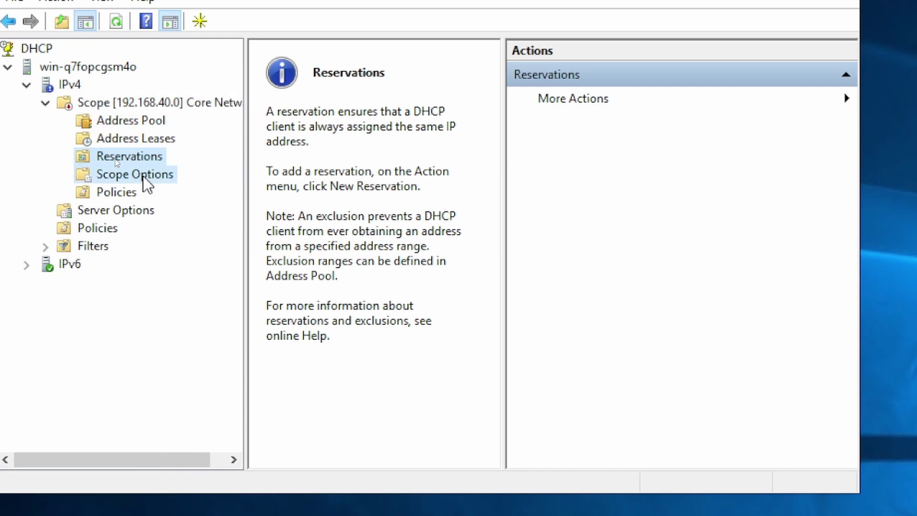
- Review the scope's 003 Router, 006 DNS Servers and 015 DNS Domain Name options on the General and Advanced tabs, then cancel
{"action": "left_click", "coordinate": [142, 176]}
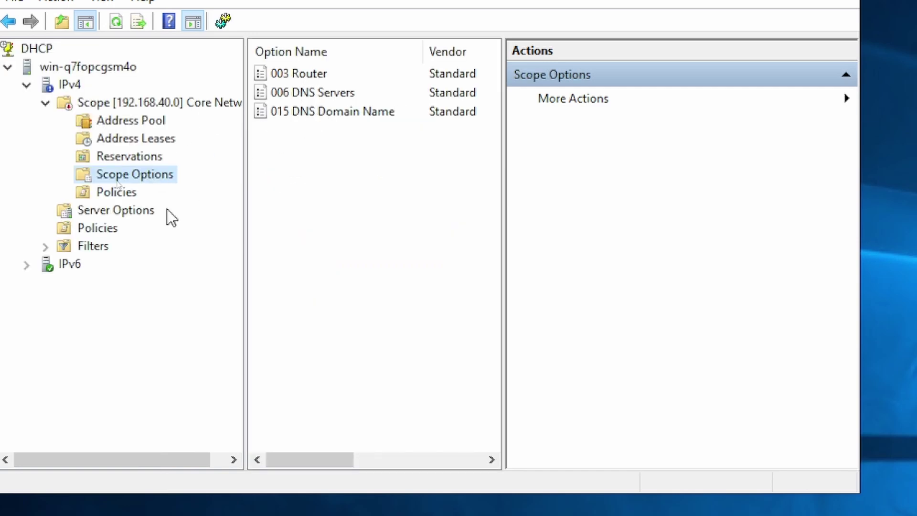
{"action": "right_click", "coordinate": [134, 174]}
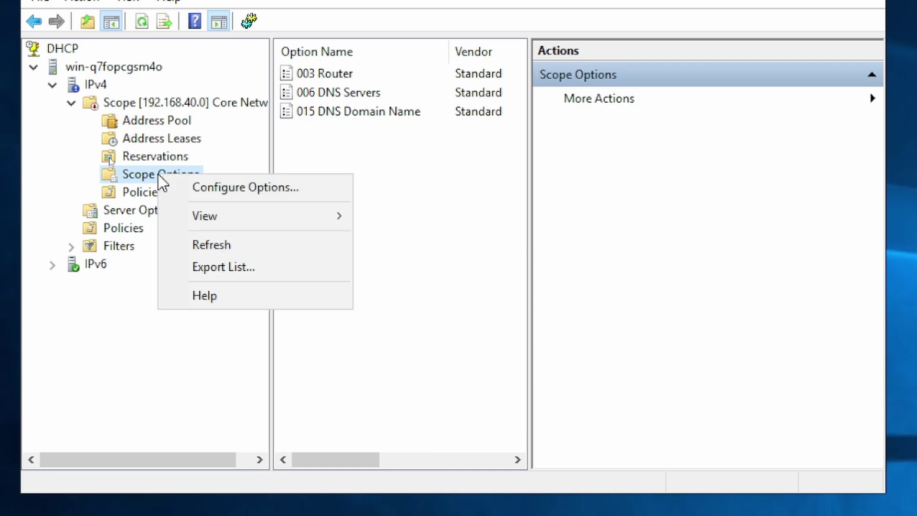
{"action": "left_click", "coordinate": [192, 186]}
{"action": "scroll", "coordinate": [398, 123], "scroll_direction": "down", "scroll_amount": 3}
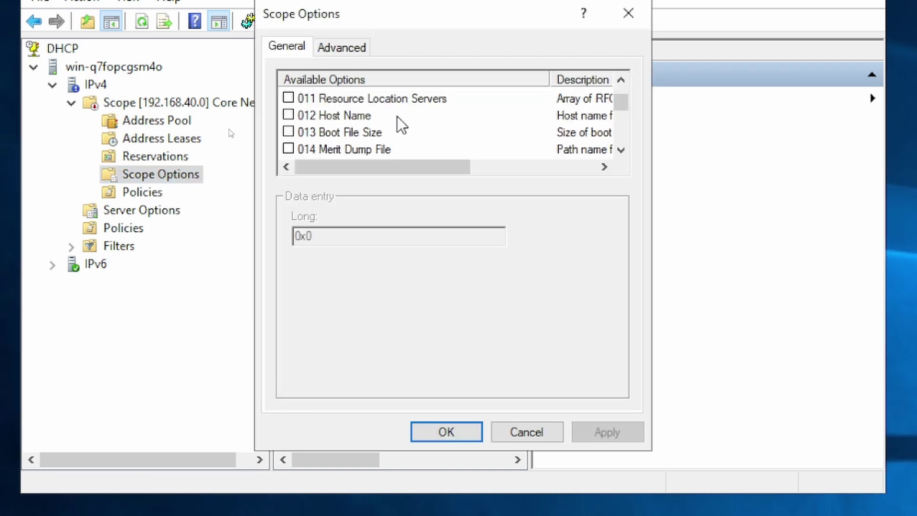
{"action": "scroll", "coordinate": [401, 124], "scroll_direction": "down", "scroll_amount": 4}
{"action": "scroll", "coordinate": [401, 123], "scroll_direction": "down", "scroll_amount": 15}
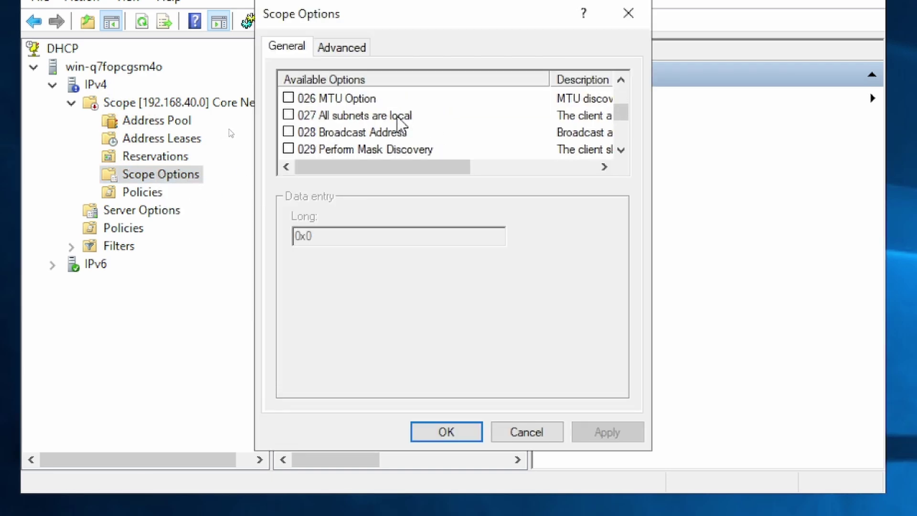
{"action": "scroll", "coordinate": [400, 123], "scroll_direction": "down", "scroll_amount": 2}
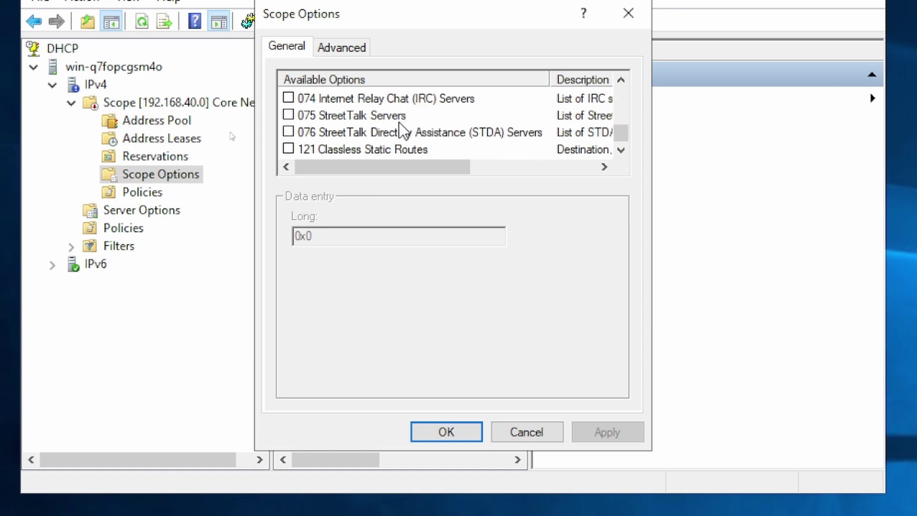
{"action": "scroll", "coordinate": [402, 144], "scroll_direction": "up", "scroll_amount": 4}
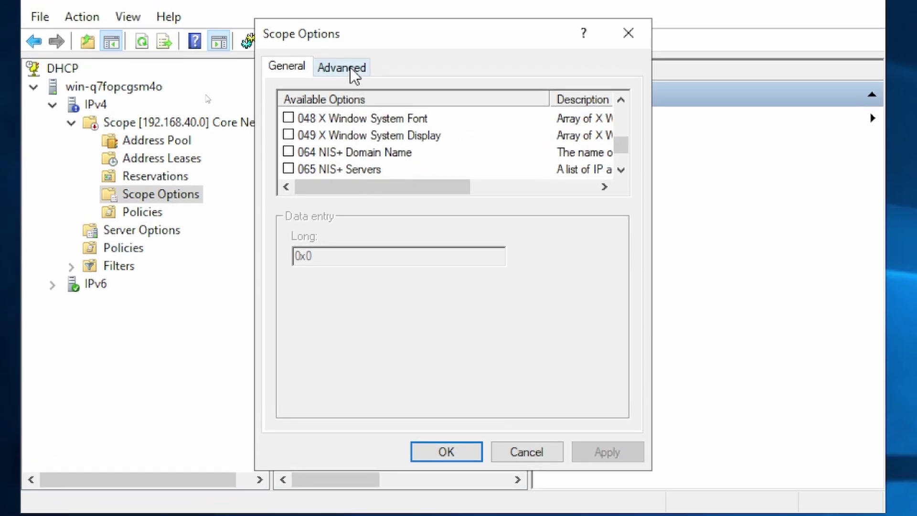
{"action": "left_click", "coordinate": [345, 48]}
{"action": "scroll", "coordinate": [407, 158], "scroll_direction": "down", "scroll_amount": 6}
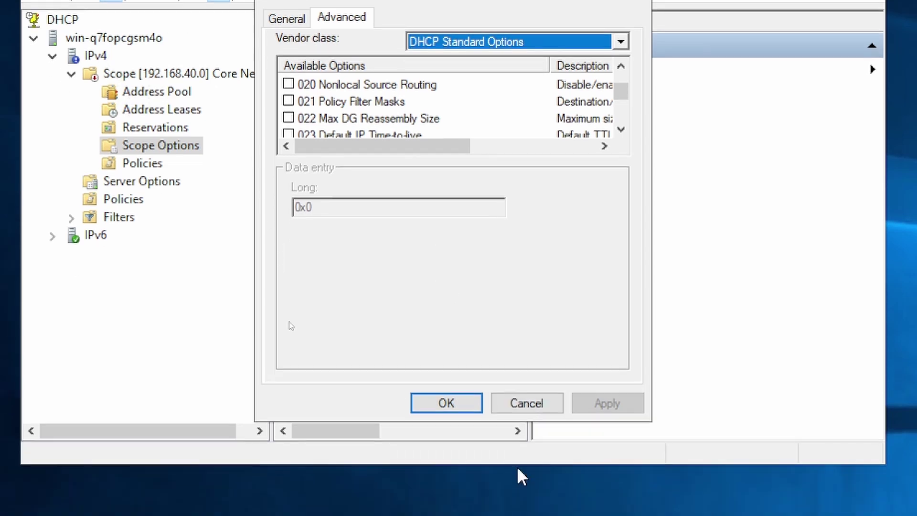
{"action": "left_click", "coordinate": [522, 407]}
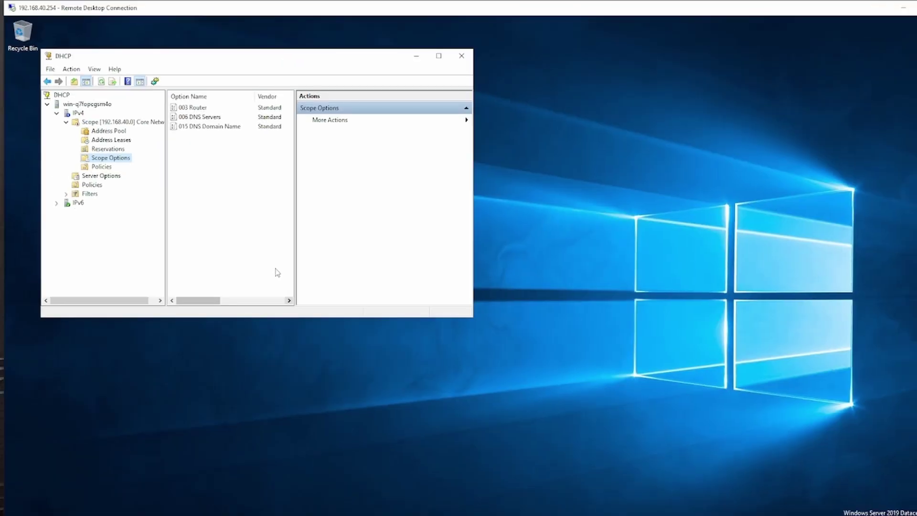